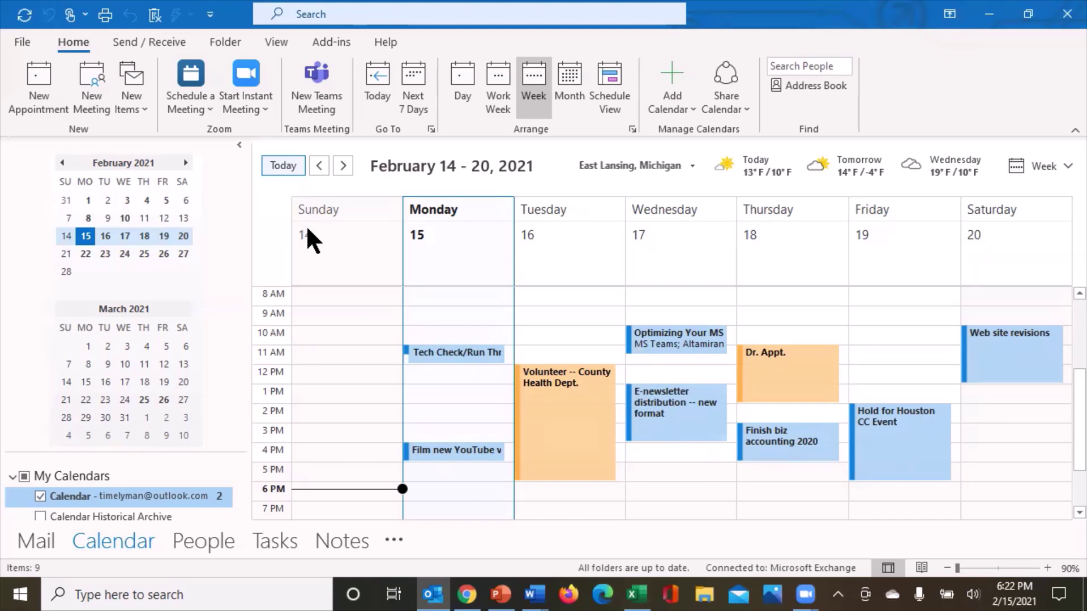
View the calendar by day, work week, full week and month, and for the next seven days
{"action": "left_click", "coordinate": [461, 82]}
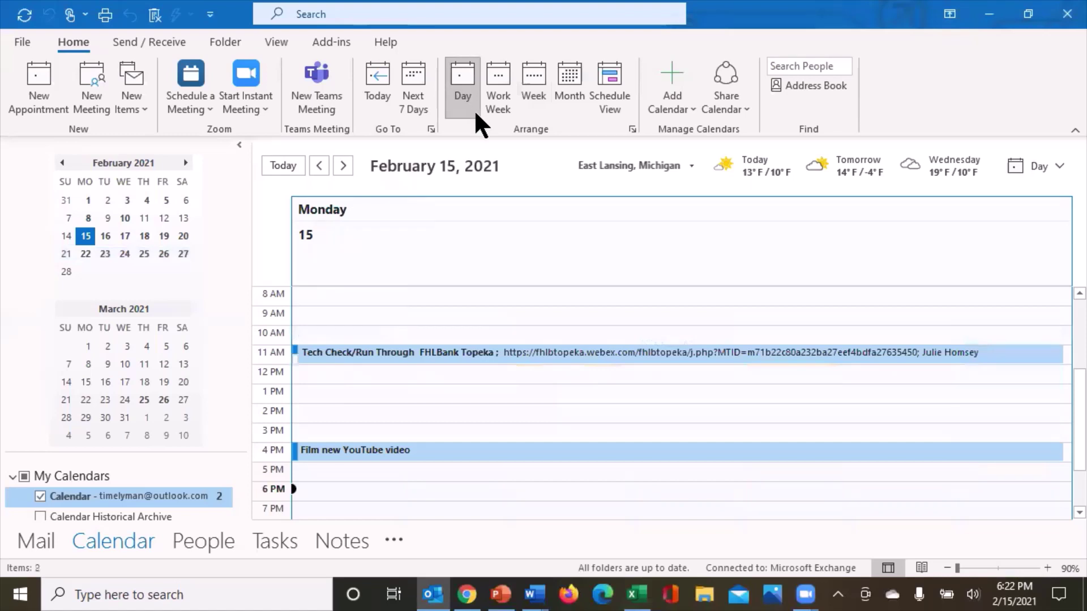
{"action": "left_click", "coordinate": [510, 79]}
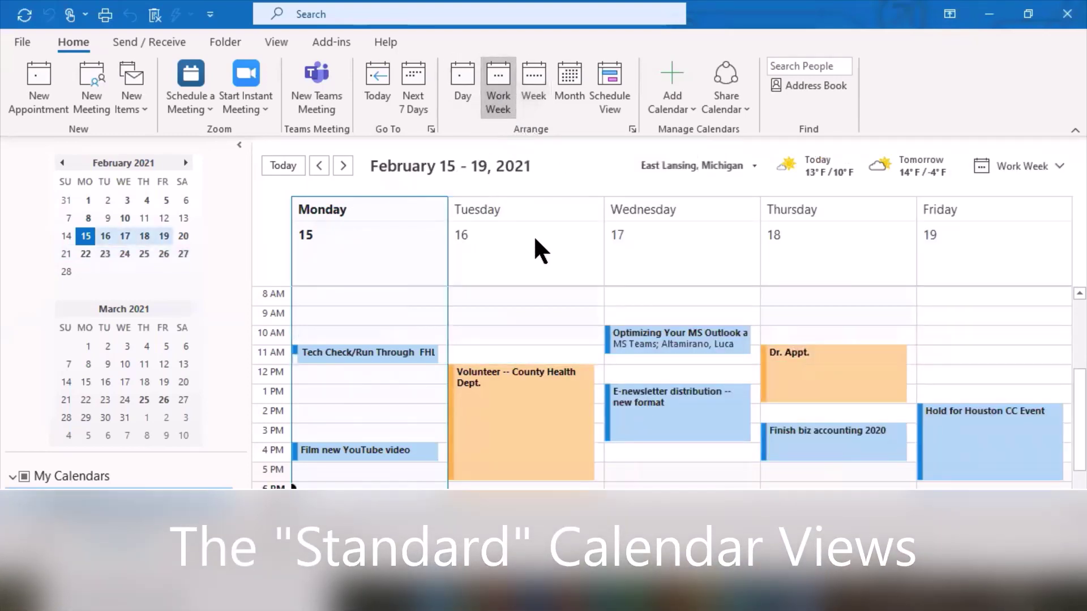
{"action": "left_click", "coordinate": [528, 87]}
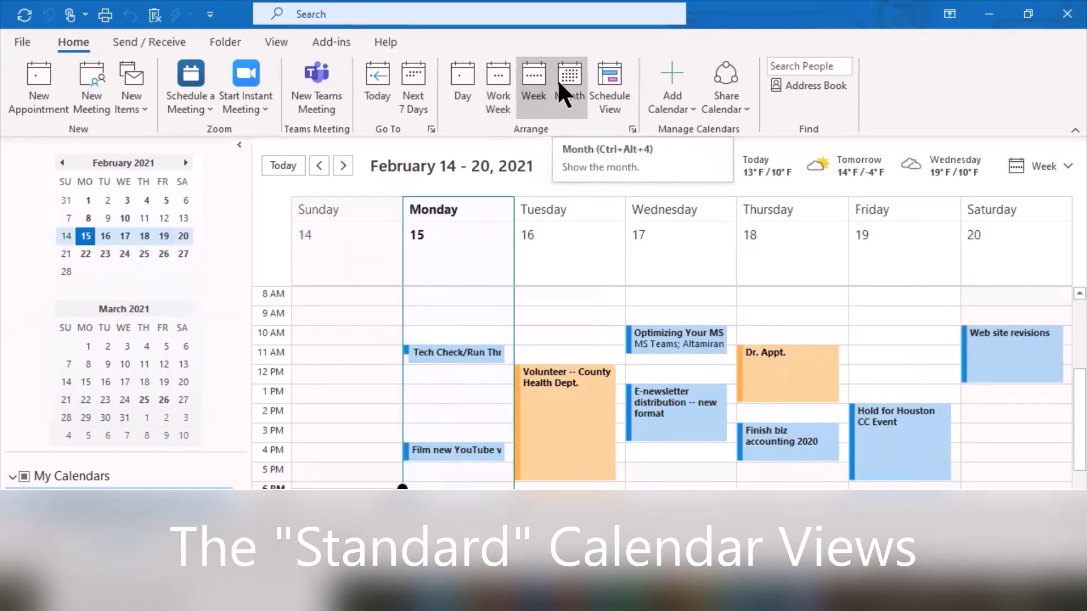
{"action": "left_click", "coordinate": [563, 93]}
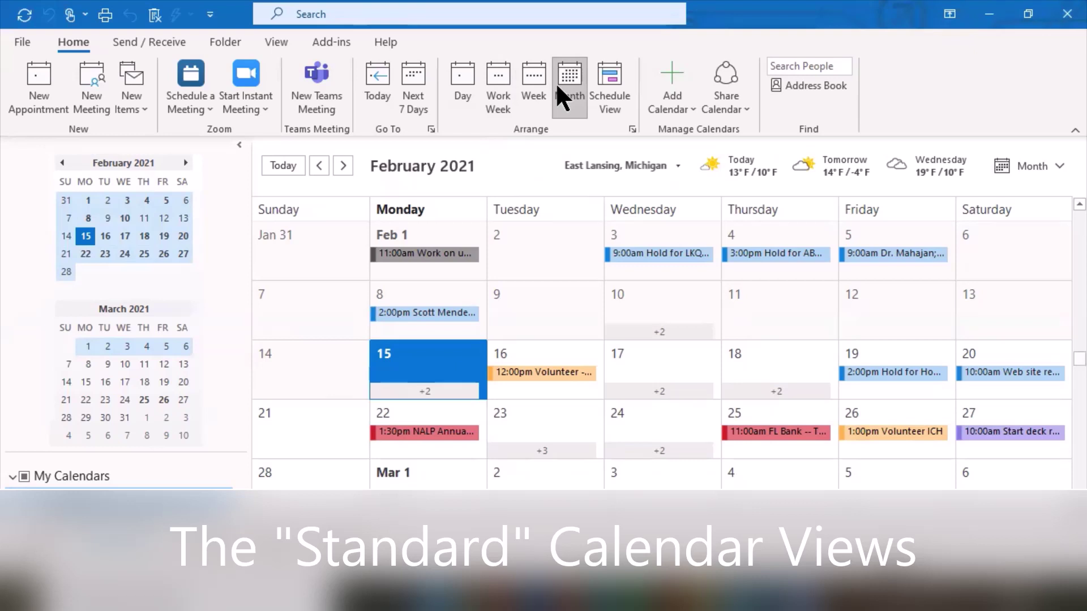
{"action": "left_click", "coordinate": [413, 88]}
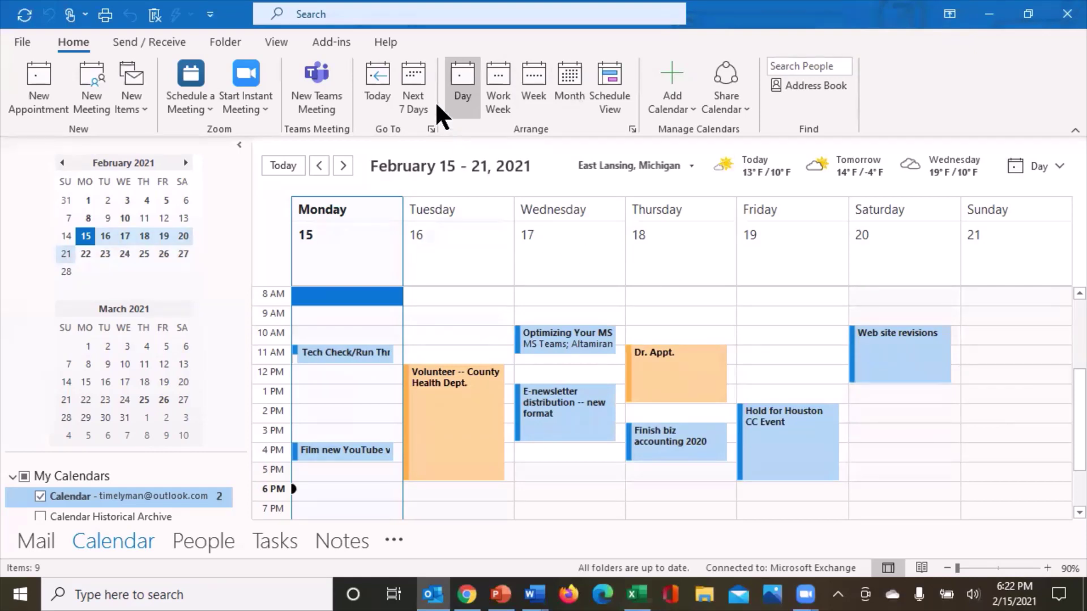
Display February 15–27 as one range of consecutive days, and extend the displayed range through March 6
{"action": "left_click", "coordinate": [78, 232]}
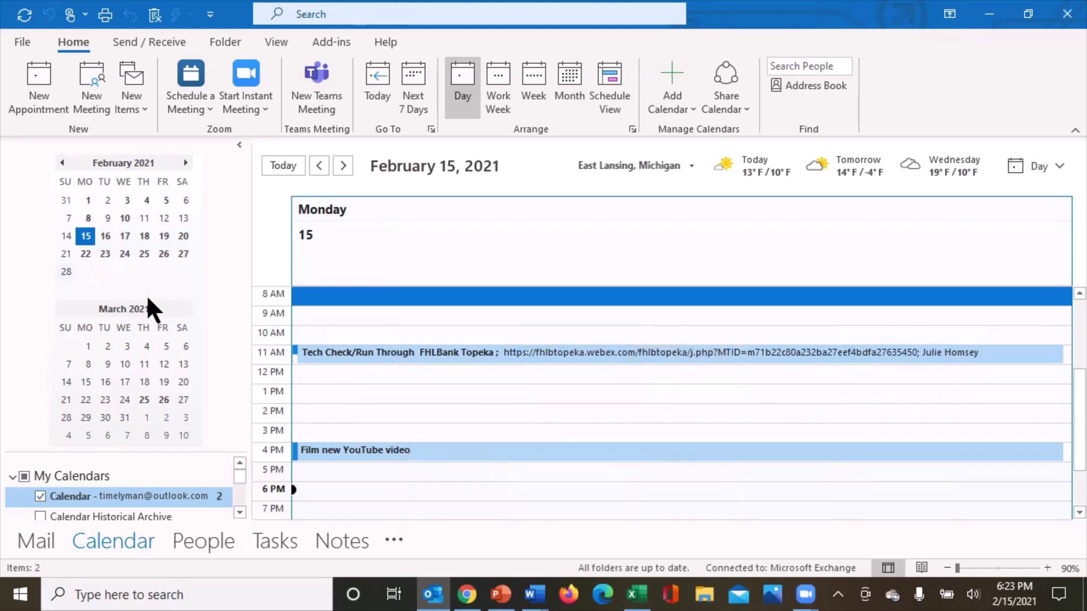
{"action": "left_click", "coordinate": [184, 253], "text": "shift"}
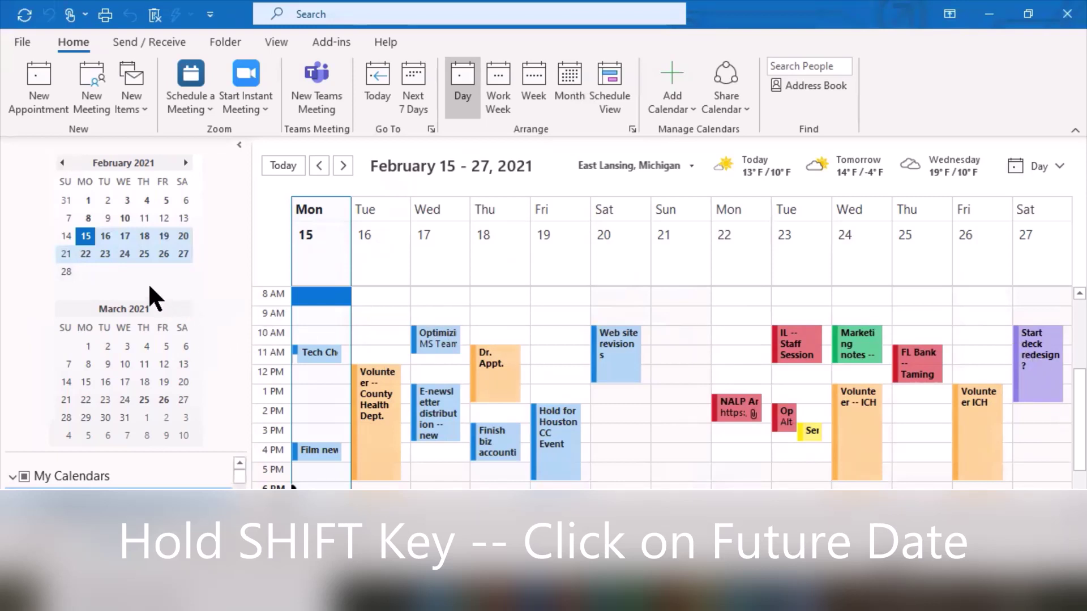
{"action": "left_click_drag", "start_coordinate": [79, 228], "coordinate": [183, 341]}
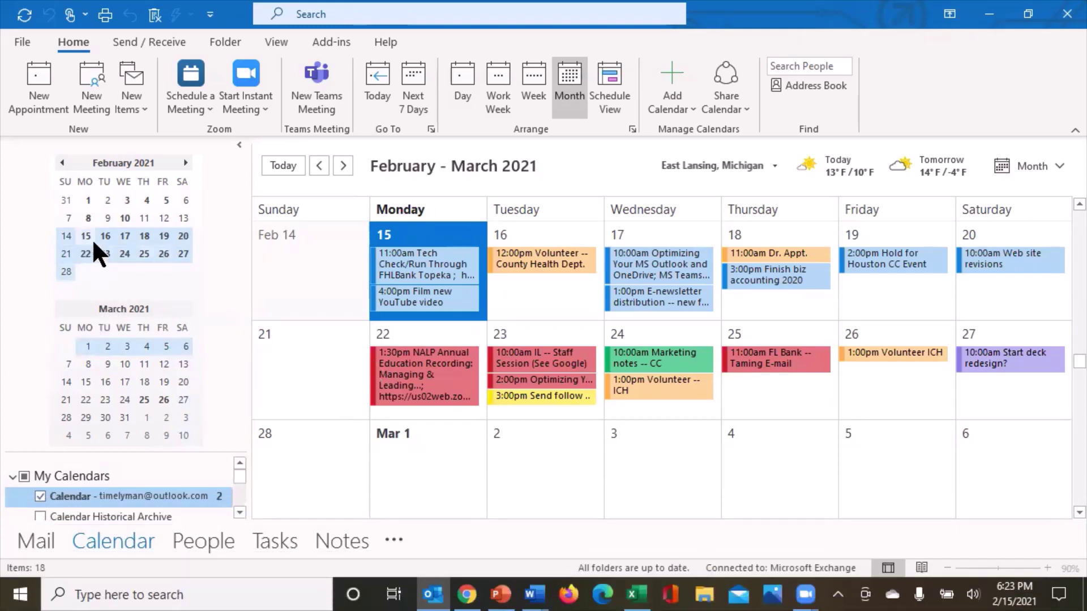
Narrow the displayed range to the two weeks of February 14–27, and further to only February 17–18
{"action": "left_click", "coordinate": [85, 235]}
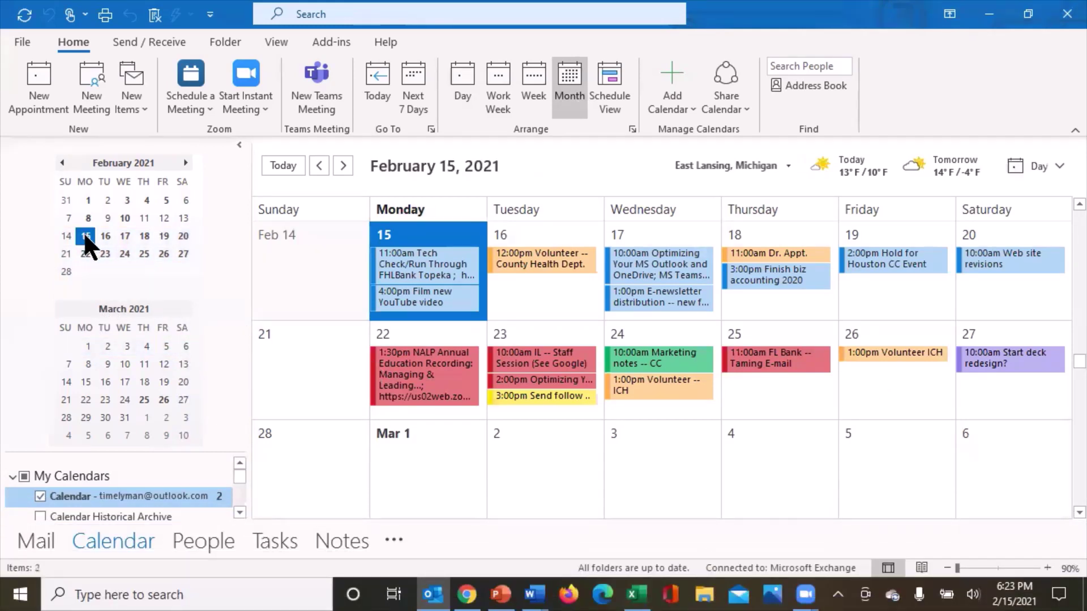
{"action": "key", "text": "ctrl+alt+4"}
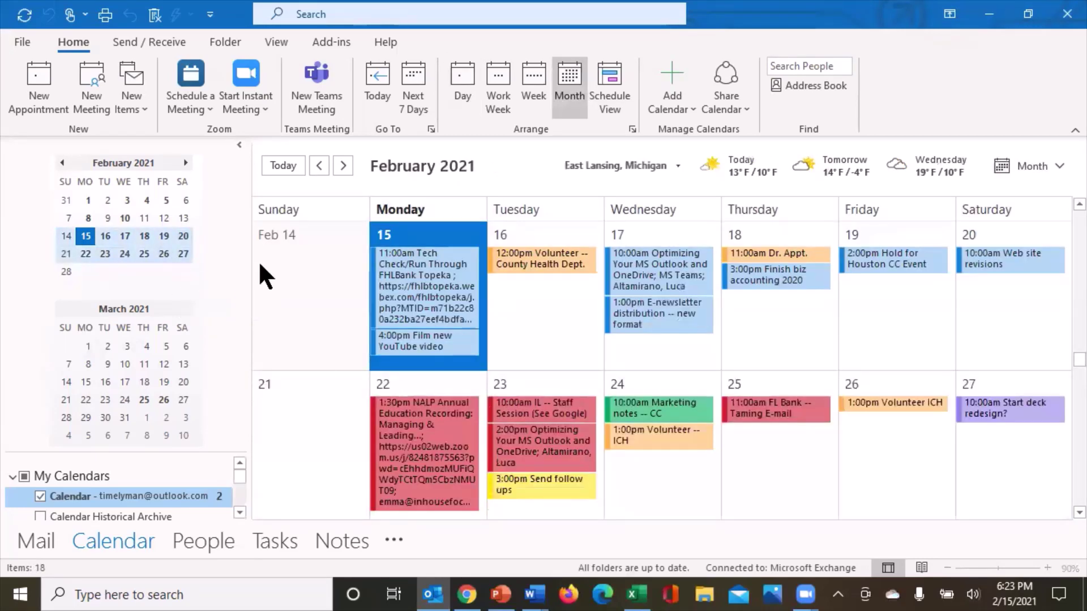
{"action": "left_click_drag", "start_coordinate": [127, 236], "coordinate": [146, 236]}
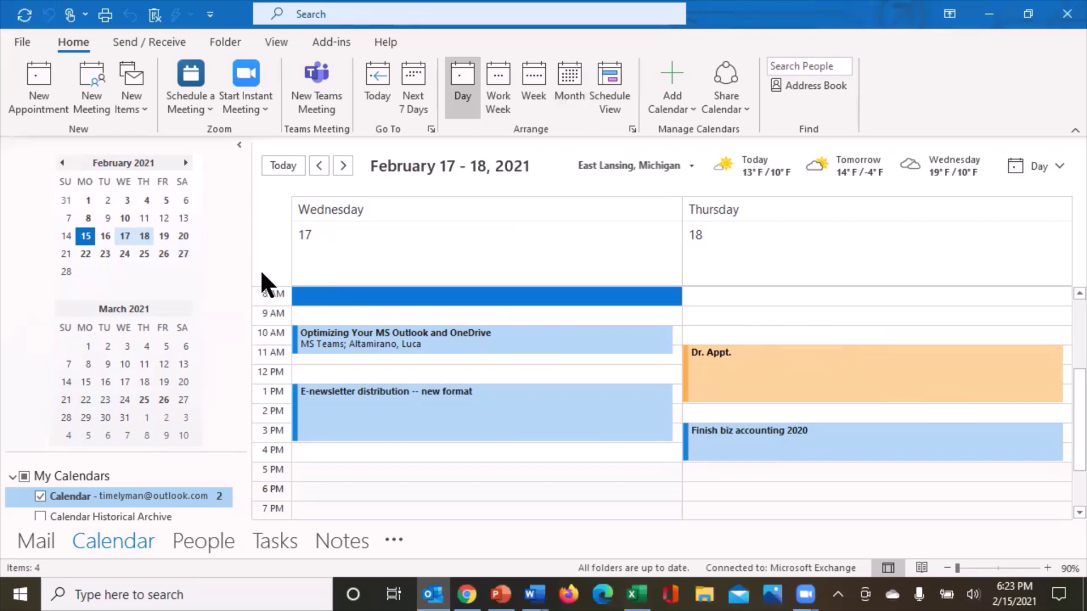
Display the non-adjacent dates February 2, 9, 16, 23, 18, 26 and 10 side by side in the calendar
{"action": "left_click", "coordinate": [106, 202]}
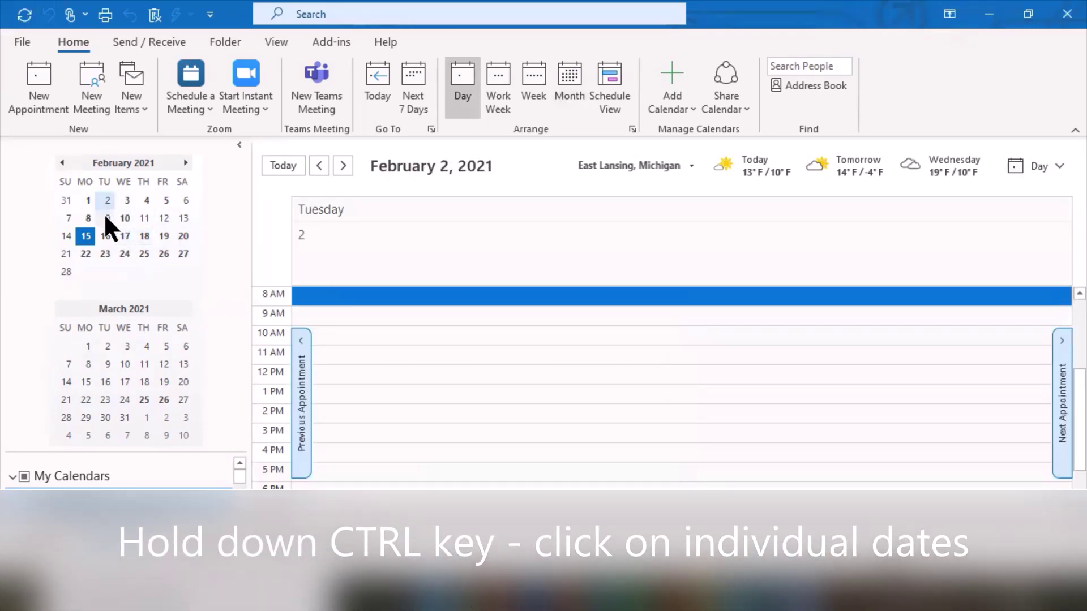
{"action": "left_click", "coordinate": [106, 218], "text": "ctrl"}
{"action": "left_click", "coordinate": [105, 237], "text": "ctrl"}
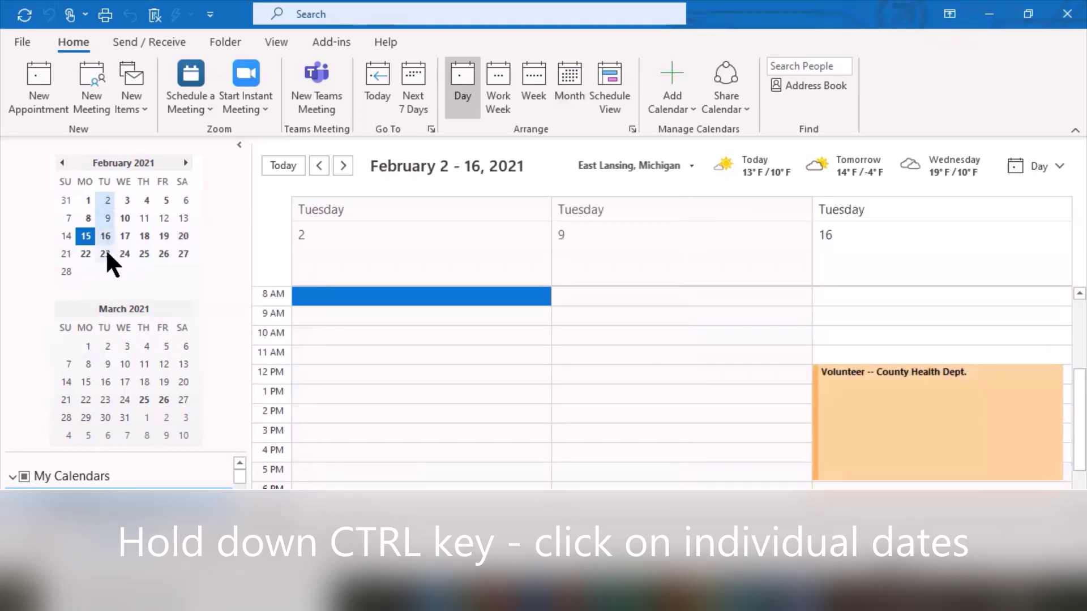
{"action": "left_click", "coordinate": [106, 253], "text": "ctrl"}
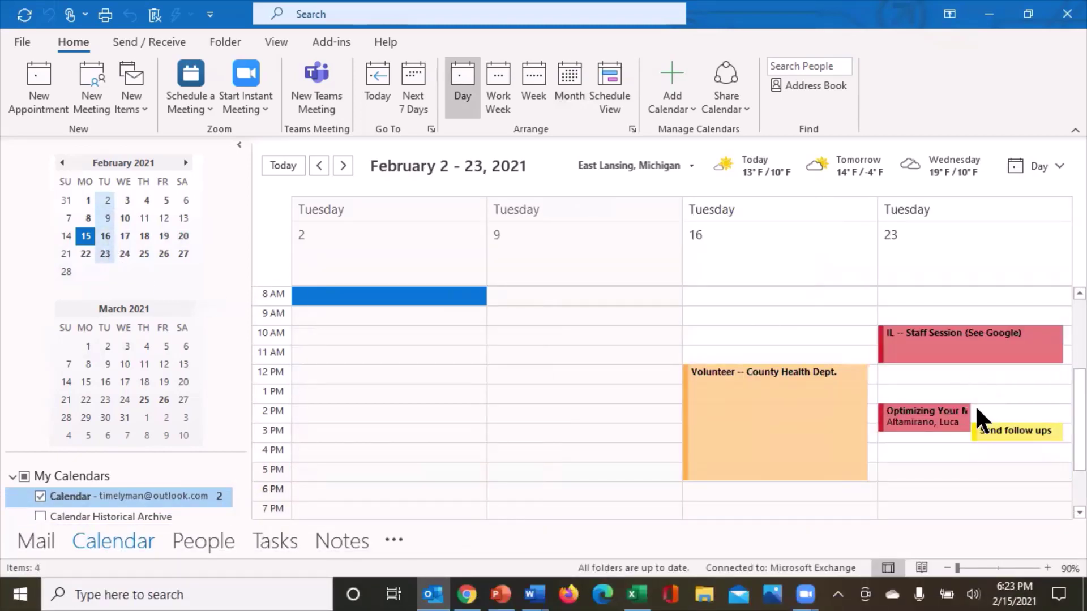
{"action": "left_click", "coordinate": [144, 234], "text": "ctrl"}
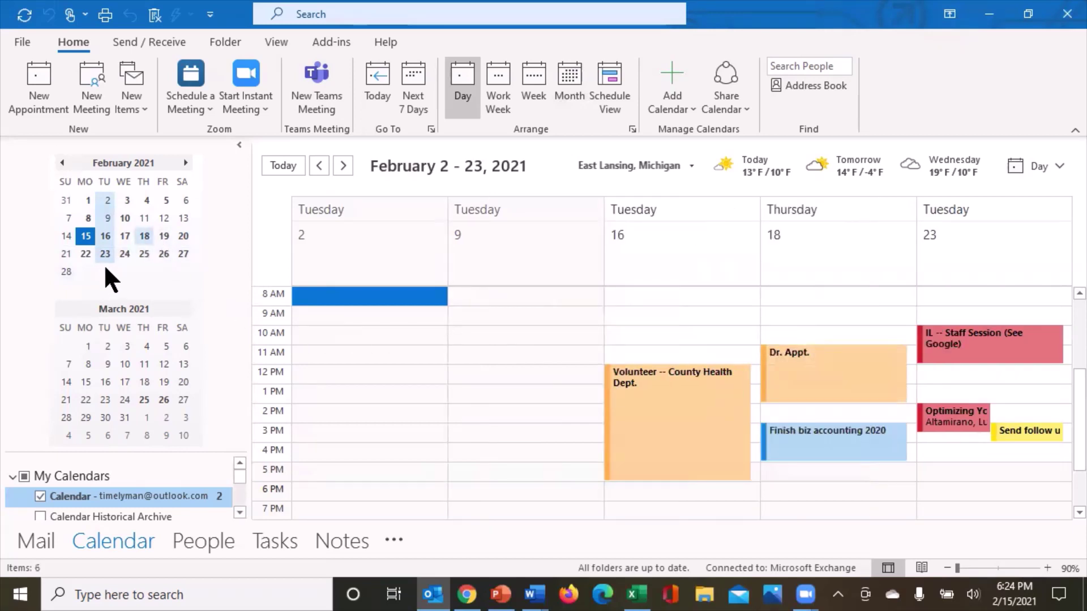
{"action": "left_click", "coordinate": [163, 251], "text": "ctrl"}
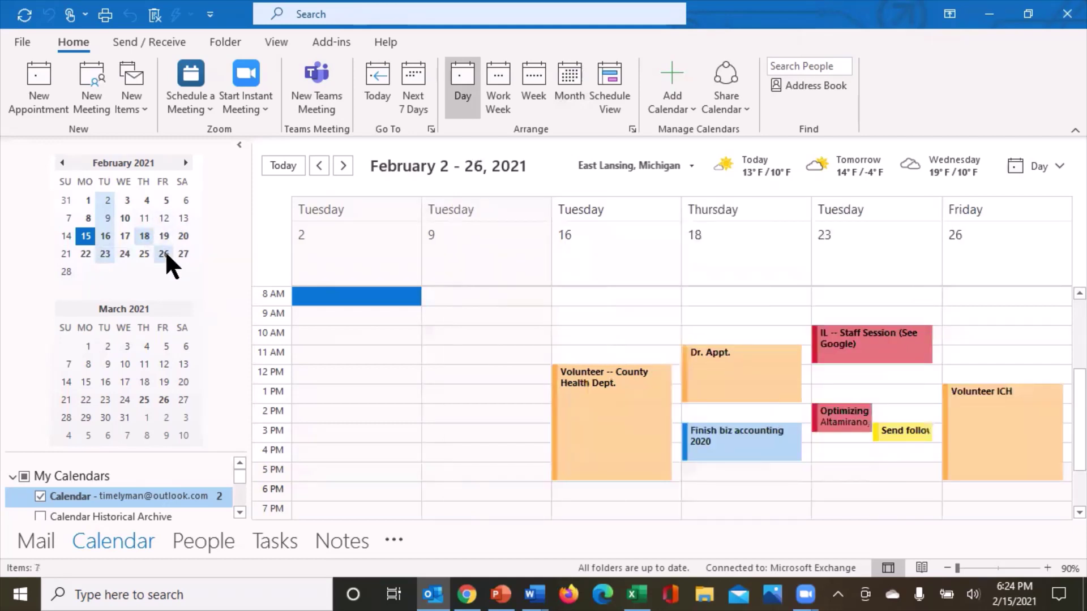
{"action": "left_click", "coordinate": [125, 217], "text": "ctrl"}
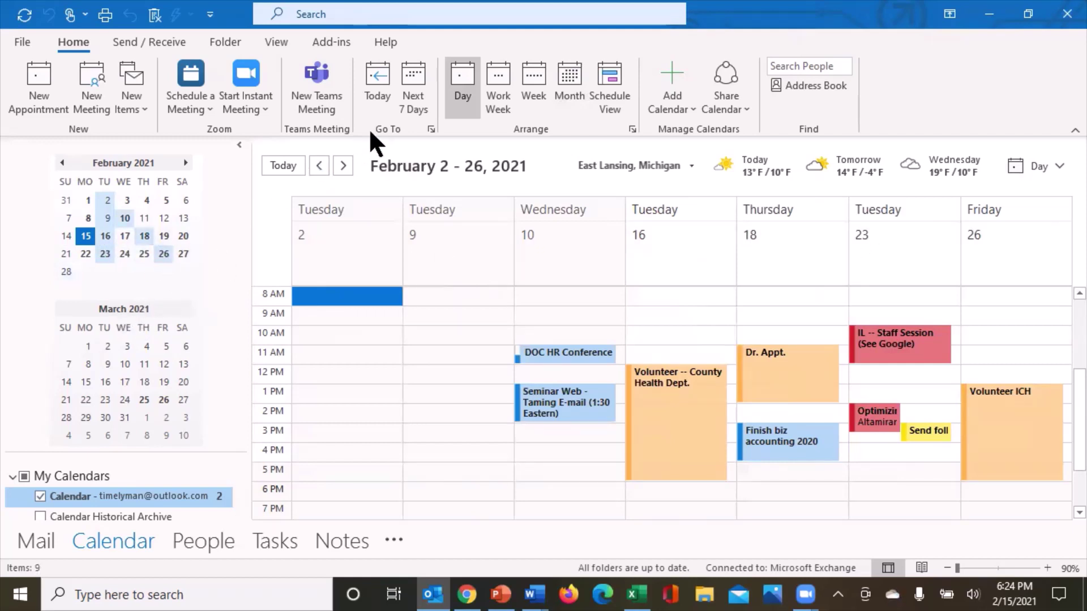
Return the calendar to the week view showing the current week
{"action": "left_click", "coordinate": [530, 88]}
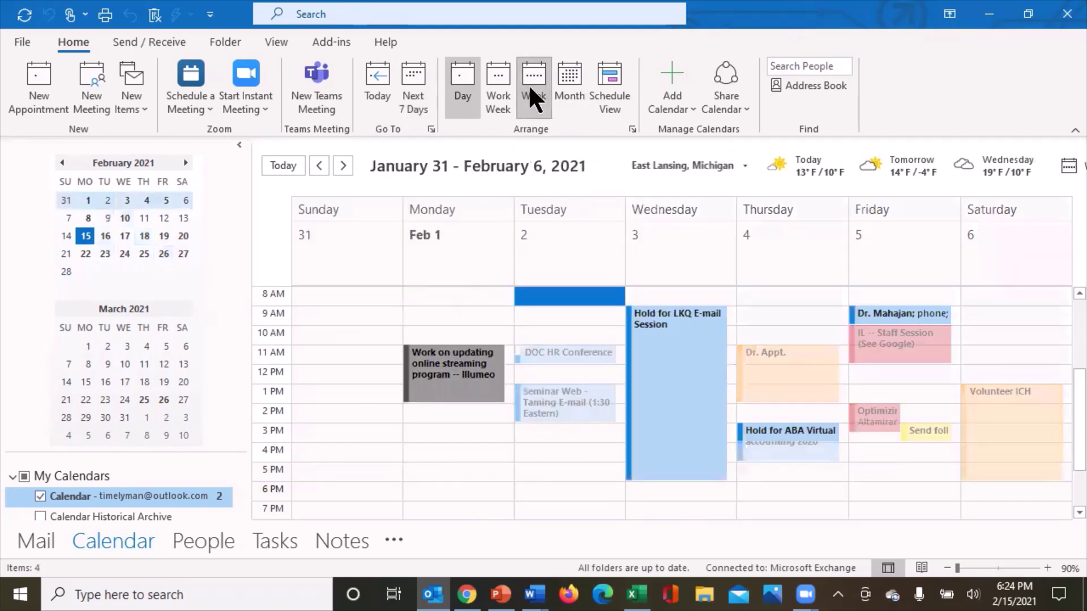
{"action": "left_click", "coordinate": [372, 79]}
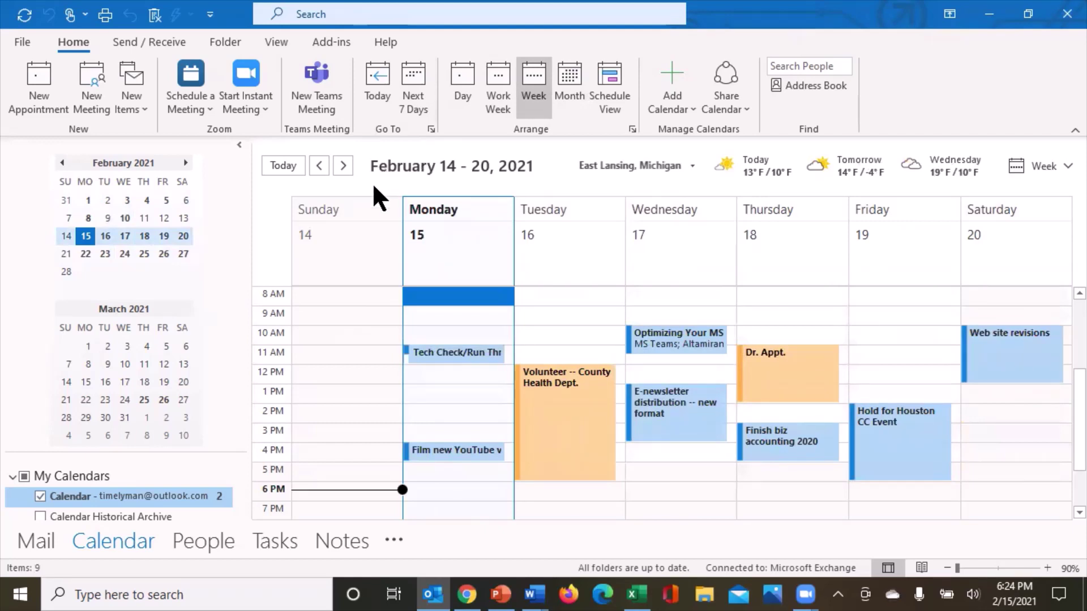
Set the calendar's time scale to 30 minutes and bring the late-morning and afternoon appointments into view
{"action": "right_click", "coordinate": [268, 382]}
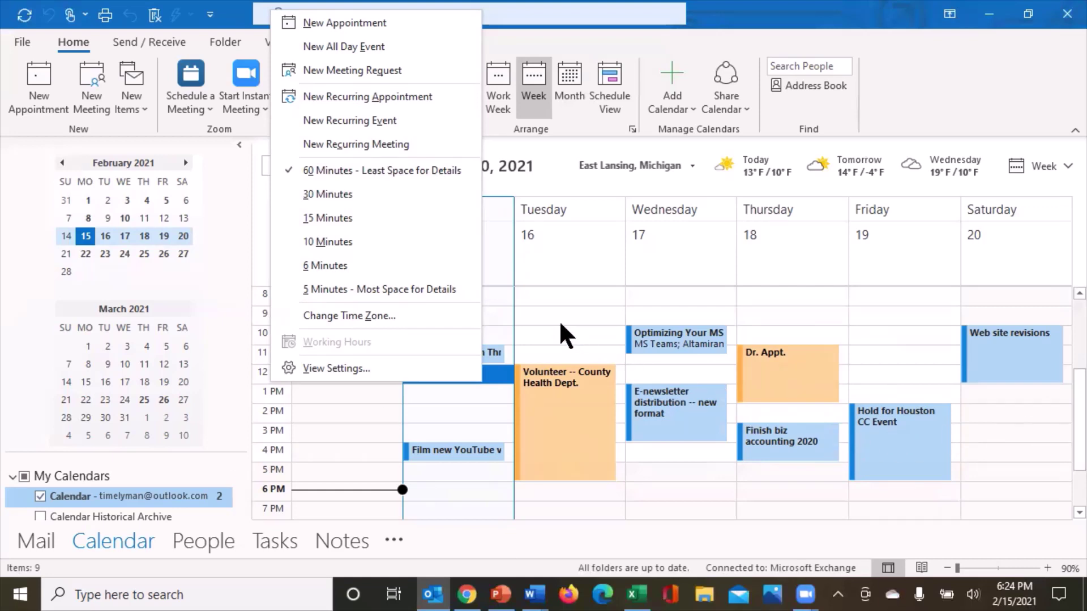
{"action": "left_click", "coordinate": [358, 194]}
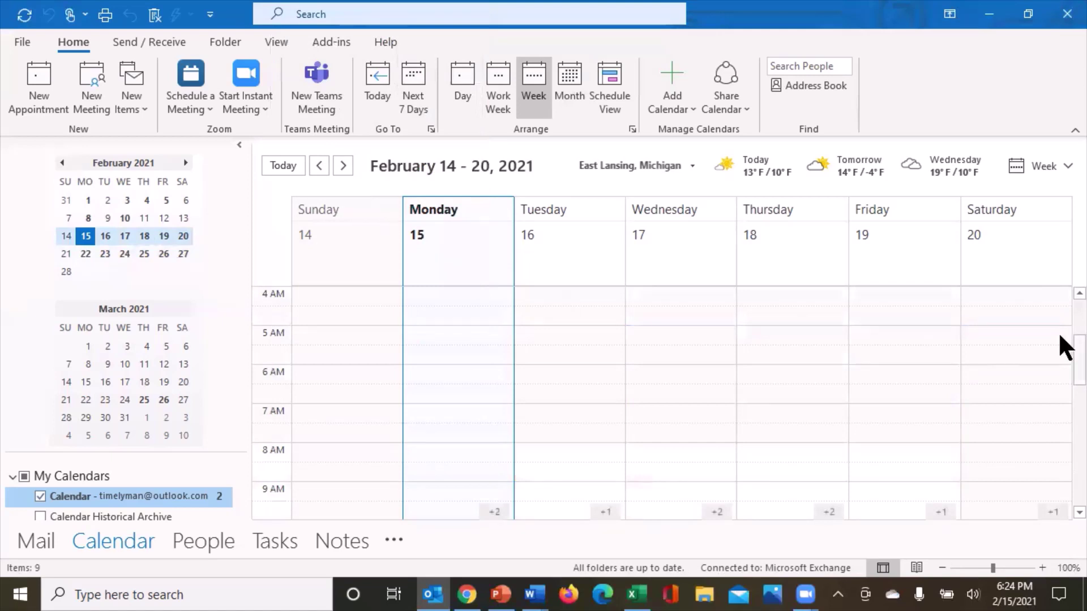
{"action": "left_click_drag", "start_coordinate": [1058, 346], "coordinate": [1058, 397]}
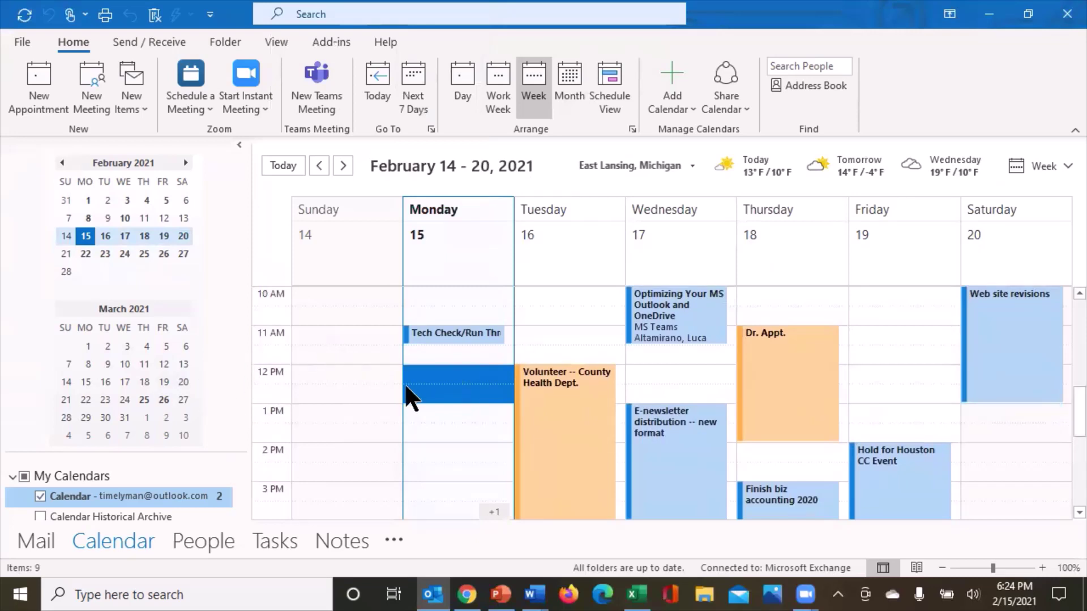
Set the calendar's time scale to 60 minutes, the option with the least space for details
{"action": "right_click", "coordinate": [260, 320]}
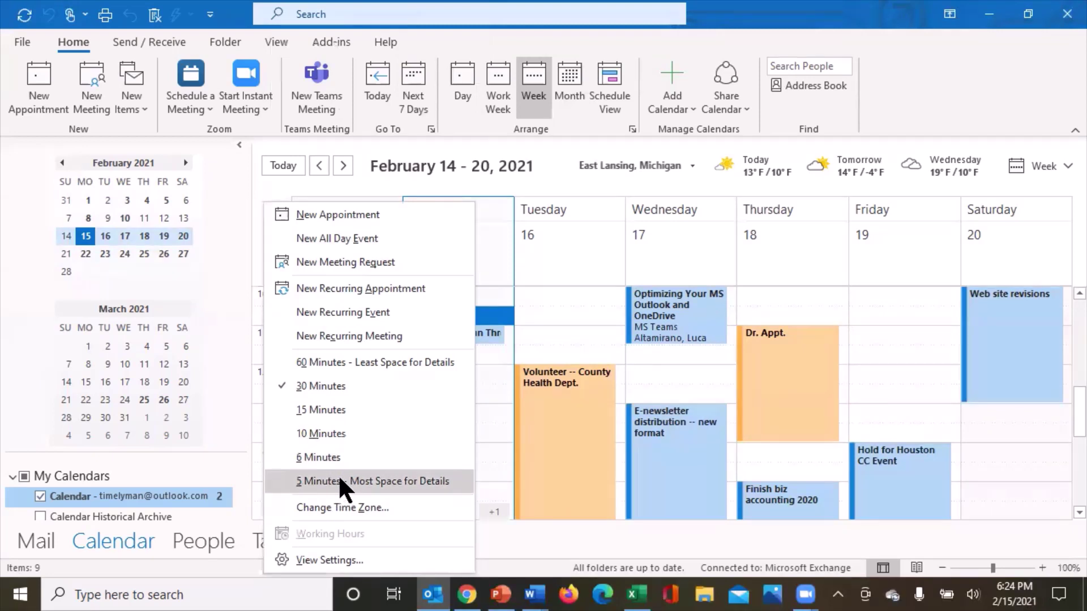
{"action": "left_click", "coordinate": [347, 360]}
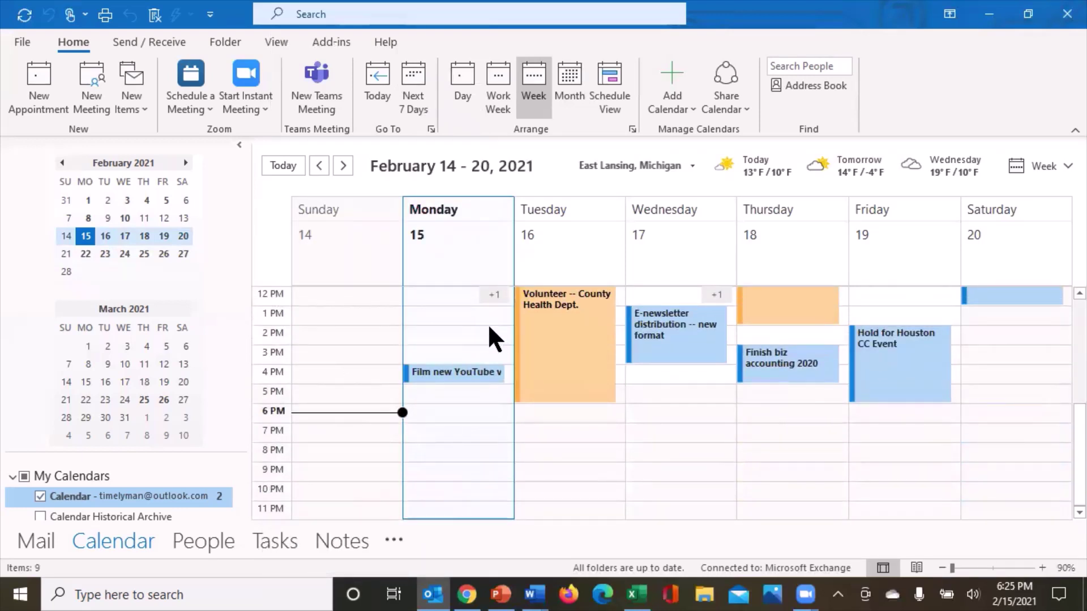
Change the calendar's color to green
{"action": "right_click", "coordinate": [569, 251]}
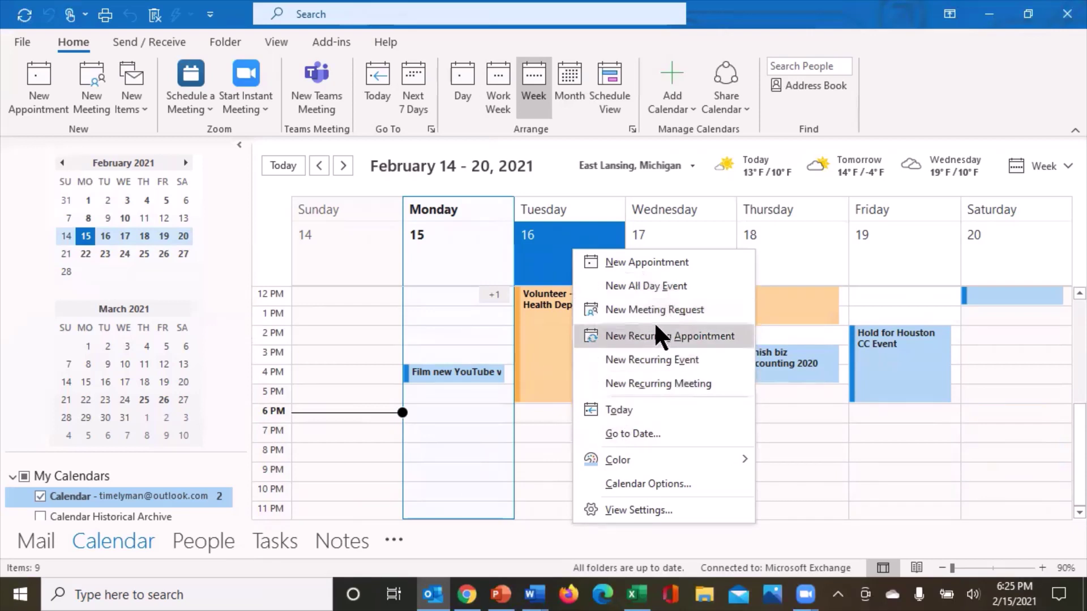
{"action": "mouse_move", "coordinate": [670, 458]}
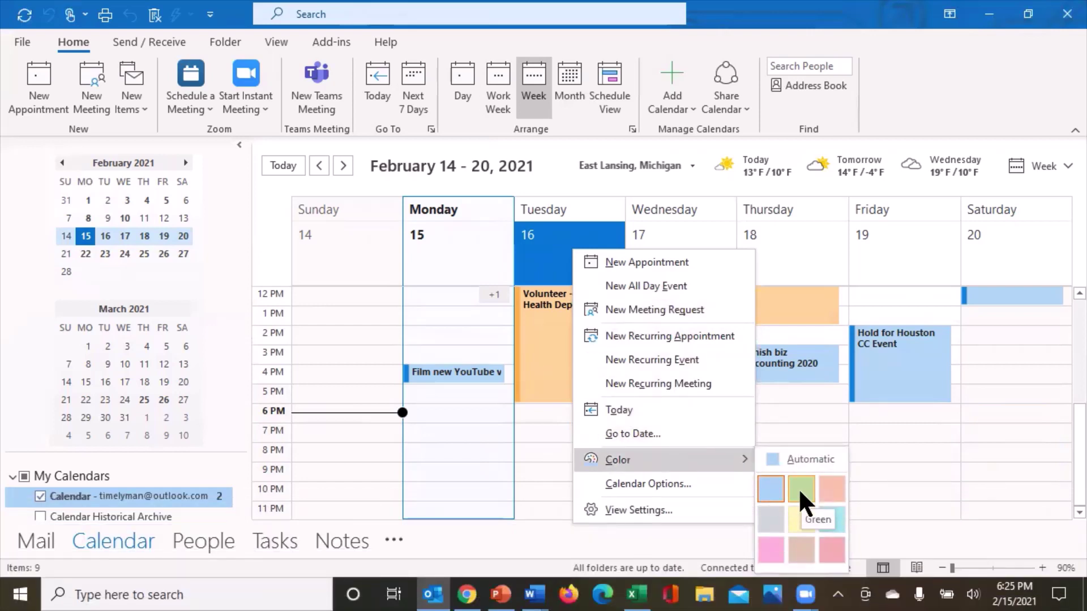
{"action": "left_click", "coordinate": [800, 491]}
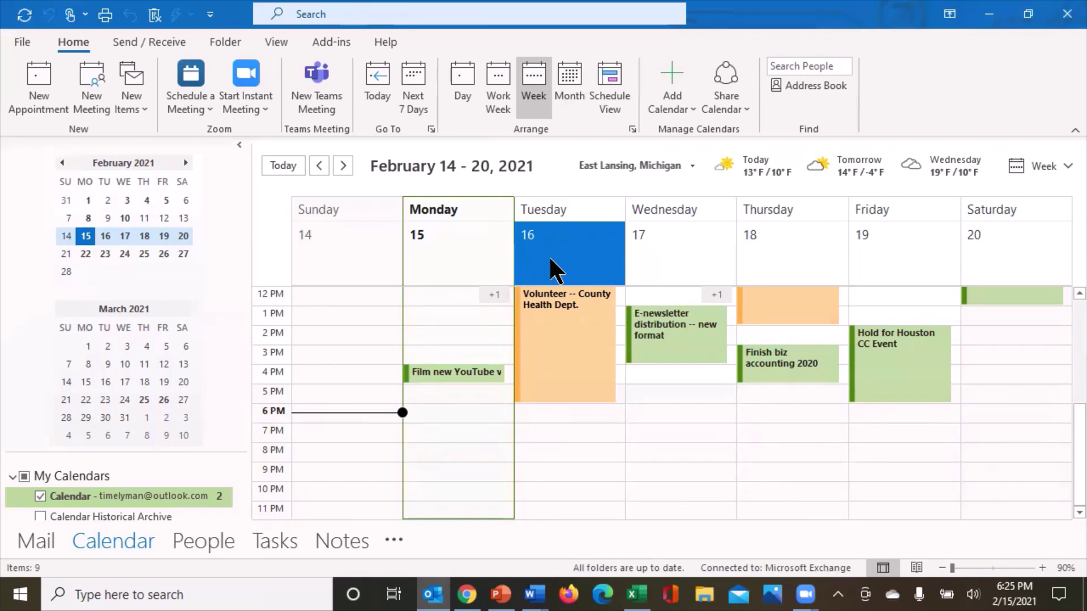
Change the calendar's color to yellow
{"action": "right_click", "coordinate": [455, 264]}
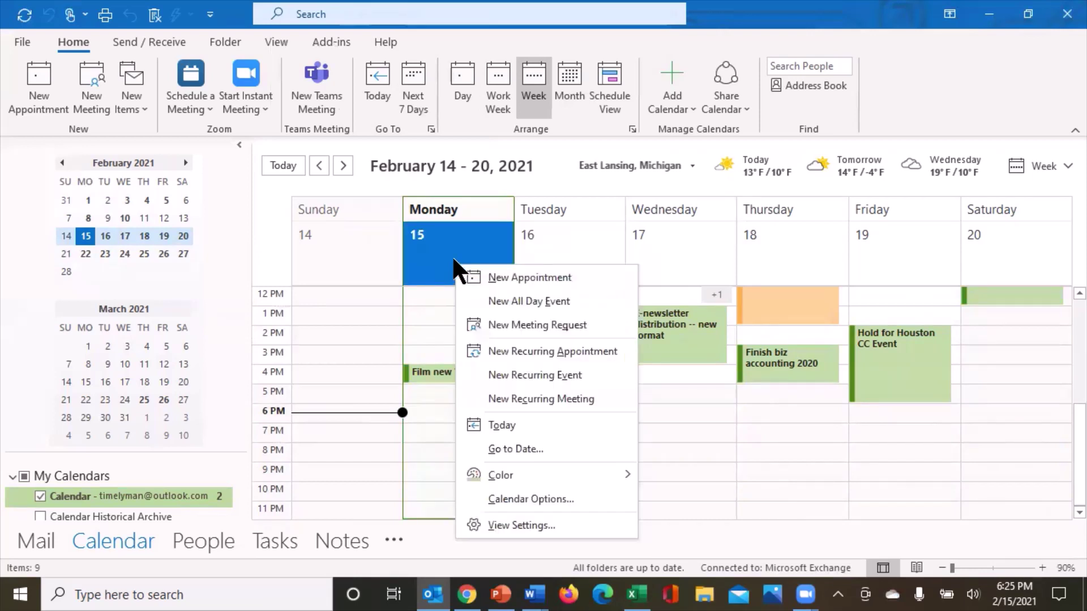
{"action": "mouse_move", "coordinate": [558, 468]}
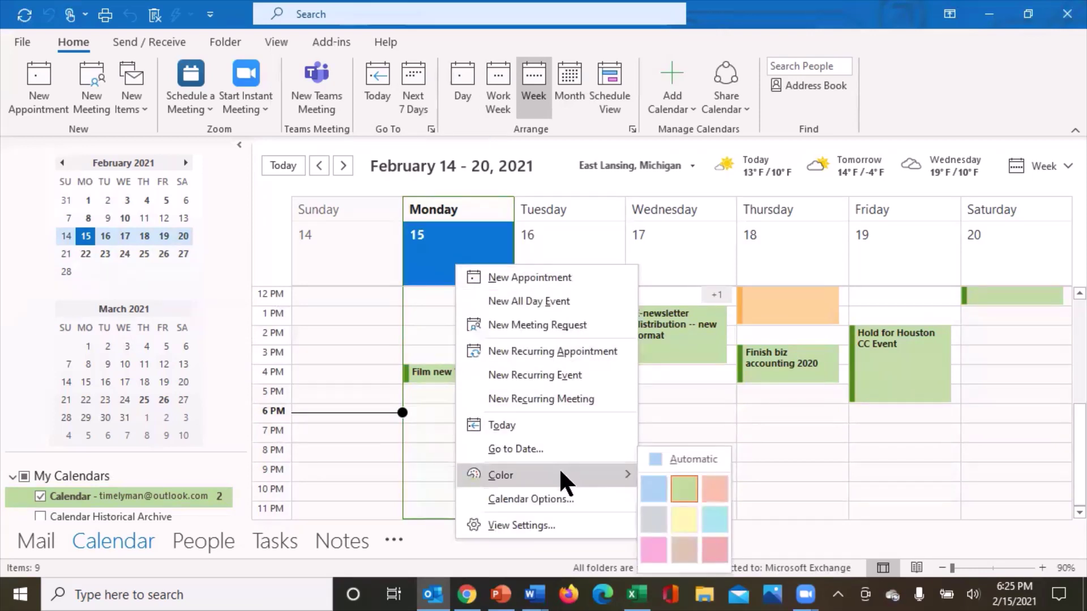
{"action": "left_click", "coordinate": [686, 515]}
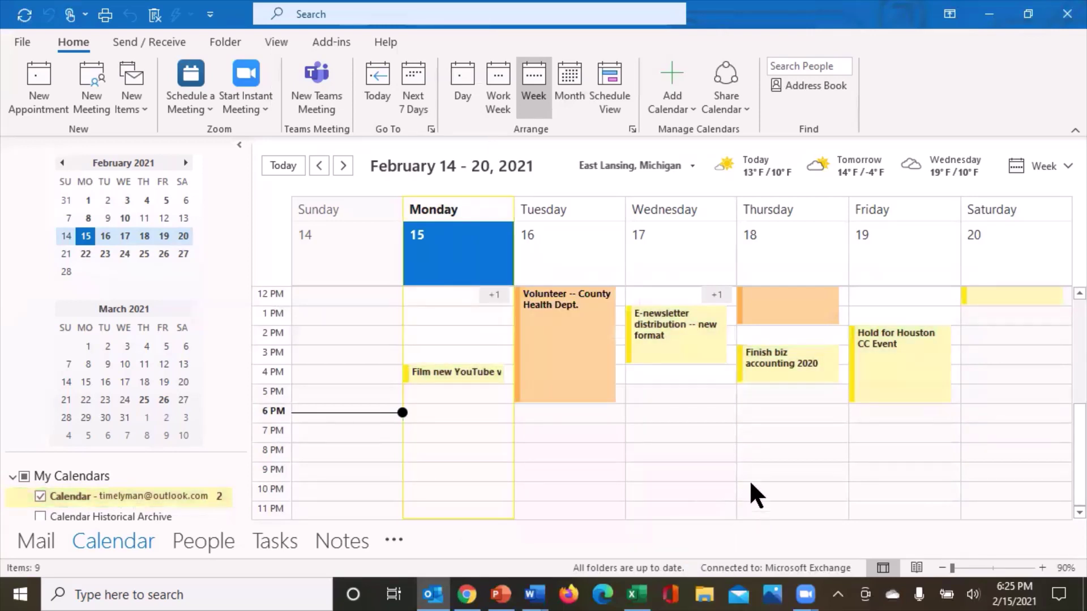
Set the calendar's color to Automatic
{"action": "right_click", "coordinate": [647, 235]}
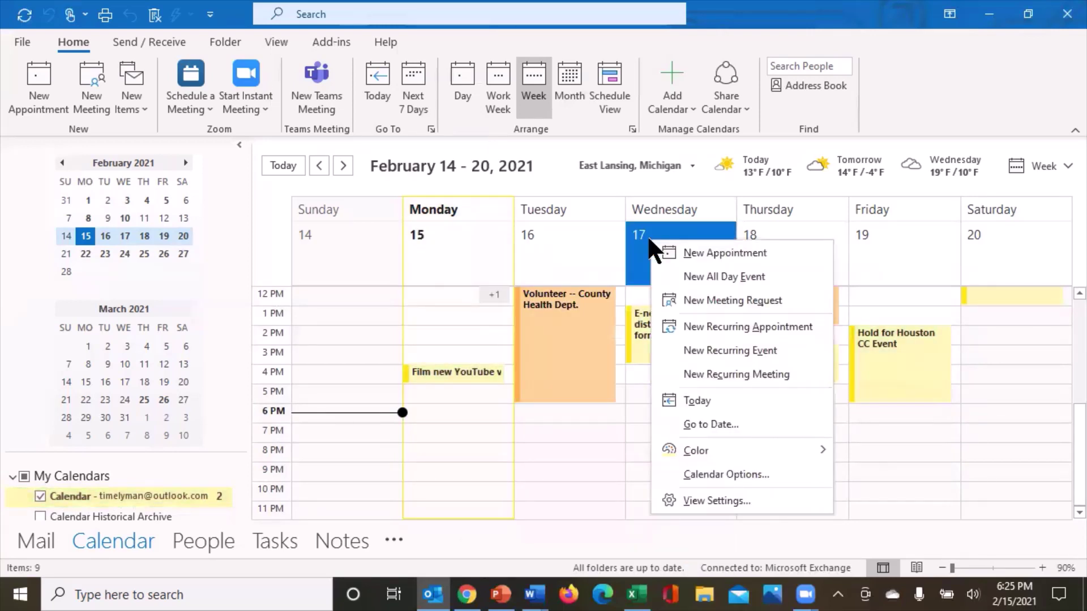
{"action": "mouse_move", "coordinate": [767, 453]}
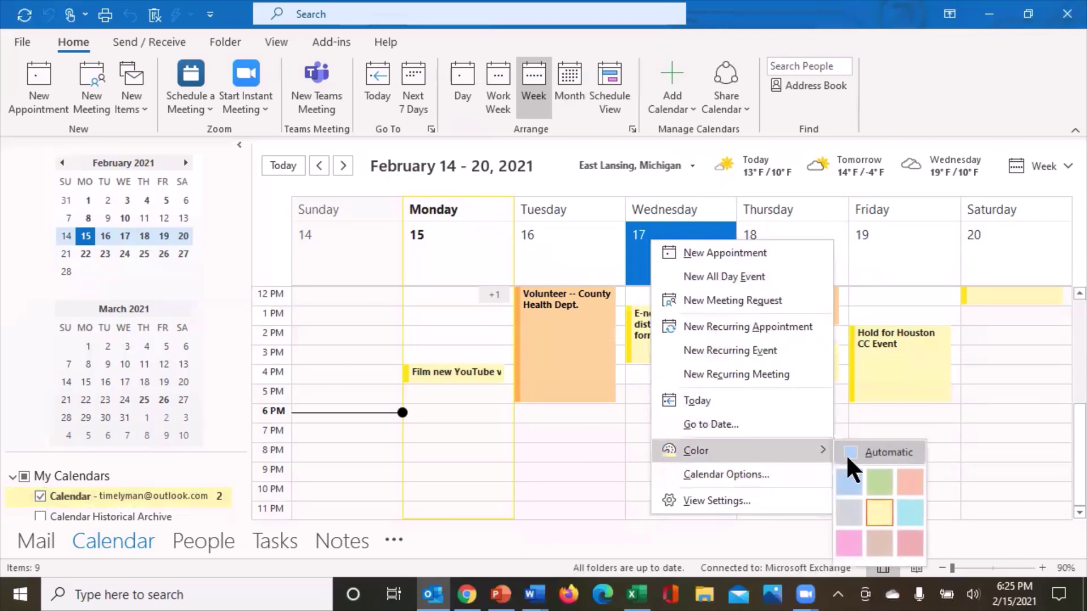
{"action": "left_click", "coordinate": [868, 450]}
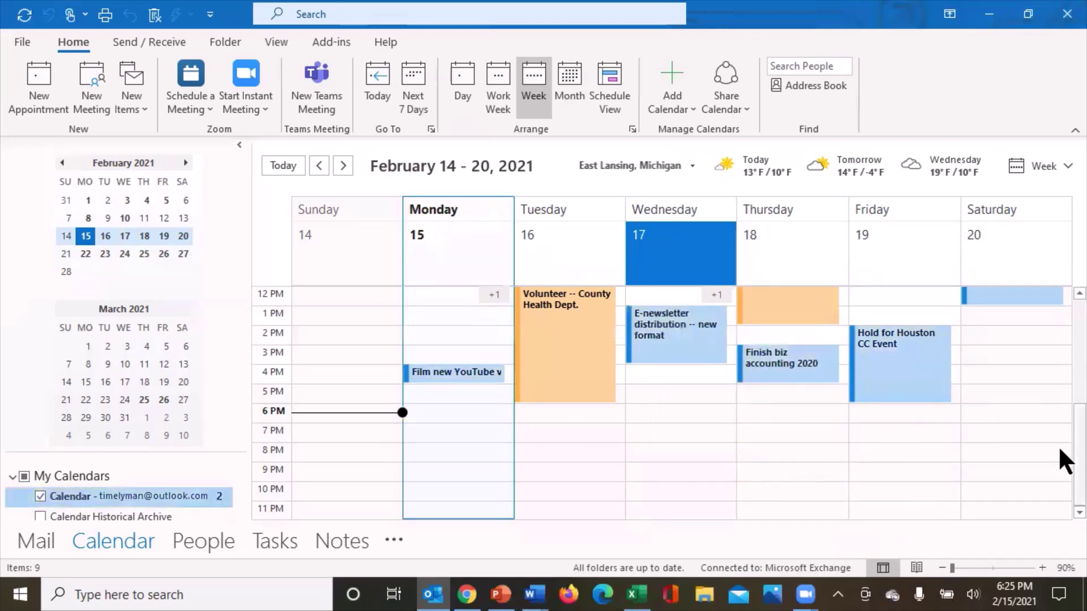
Check the saved weather locations and the forecast for today shown above the calendar
{"action": "scroll", "coordinate": [1057, 444], "scroll_direction": "up", "scroll_amount": 2}
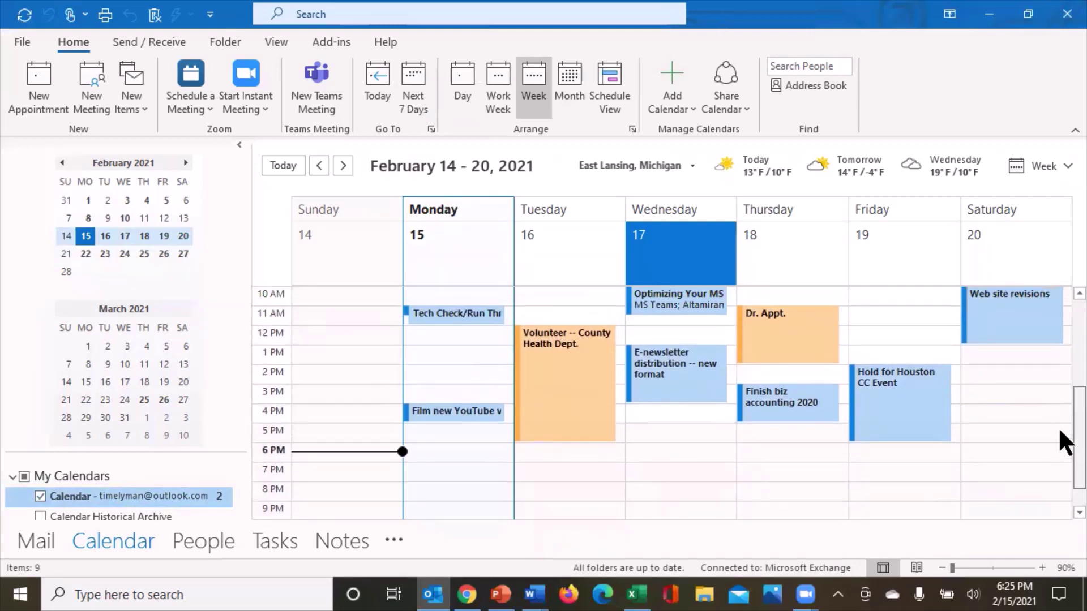
{"action": "left_click", "coordinate": [686, 165]}
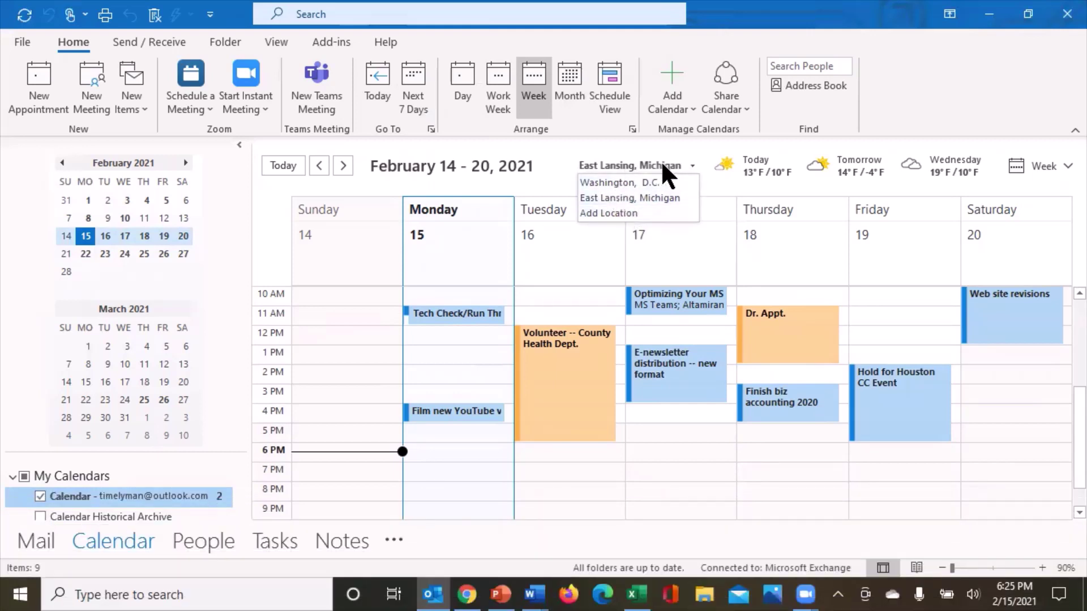
{"action": "key", "text": "Escape"}
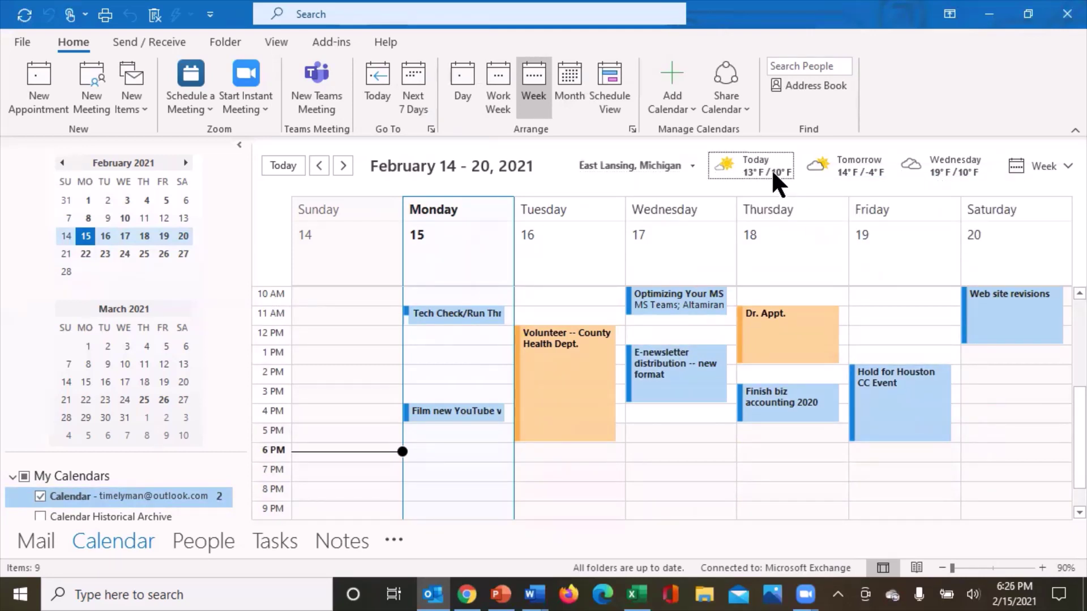
{"action": "mouse_move", "coordinate": [772, 174]}
Add an appointment titled "Start shoveling?" at 7 PM on Monday, February 15
{"action": "left_click", "coordinate": [441, 471]}
{"action": "type", "text": "Sta"}
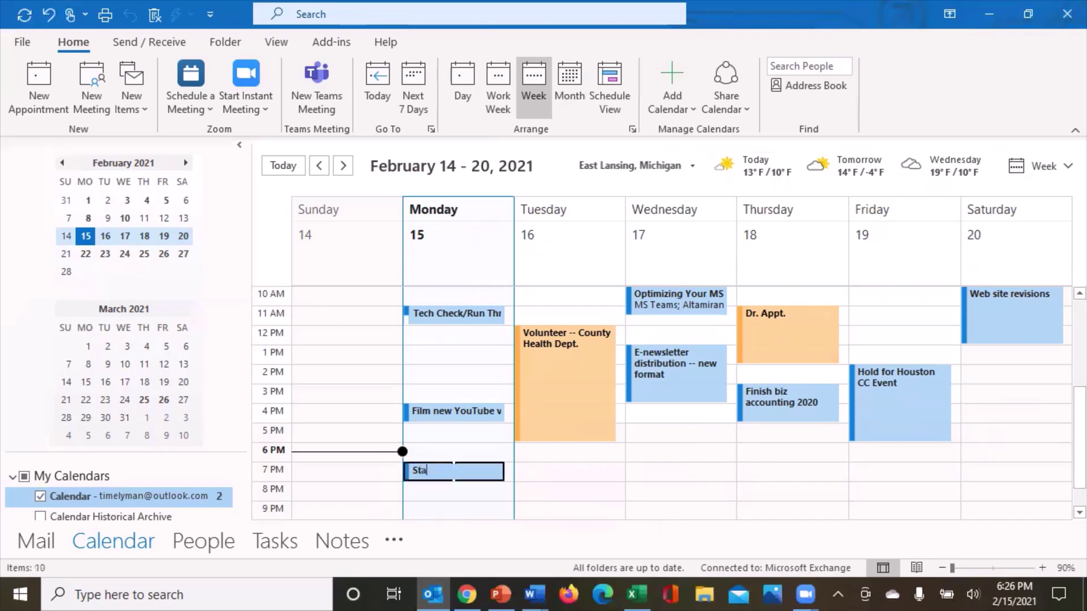
{"action": "type", "text": "rt shoveling?"}
{"action": "left_click", "coordinate": [659, 476]}
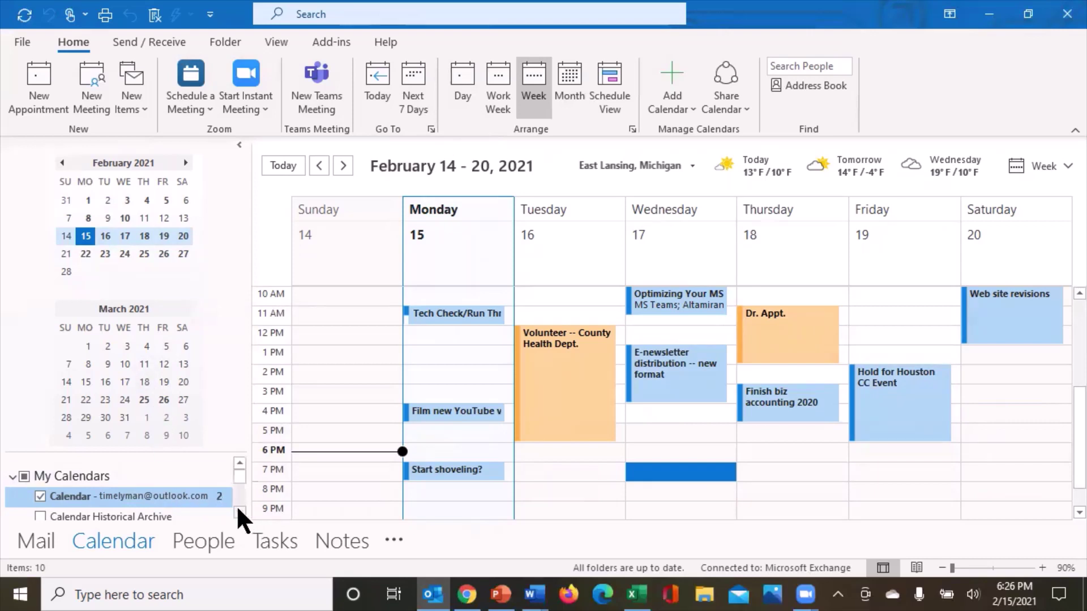
Display the second calendar listed under Other Calendars side by side with the main calendar
{"action": "left_click", "coordinate": [236, 510]}
{"action": "left_click", "coordinate": [236, 509]}
{"action": "left_click", "coordinate": [236, 509]}
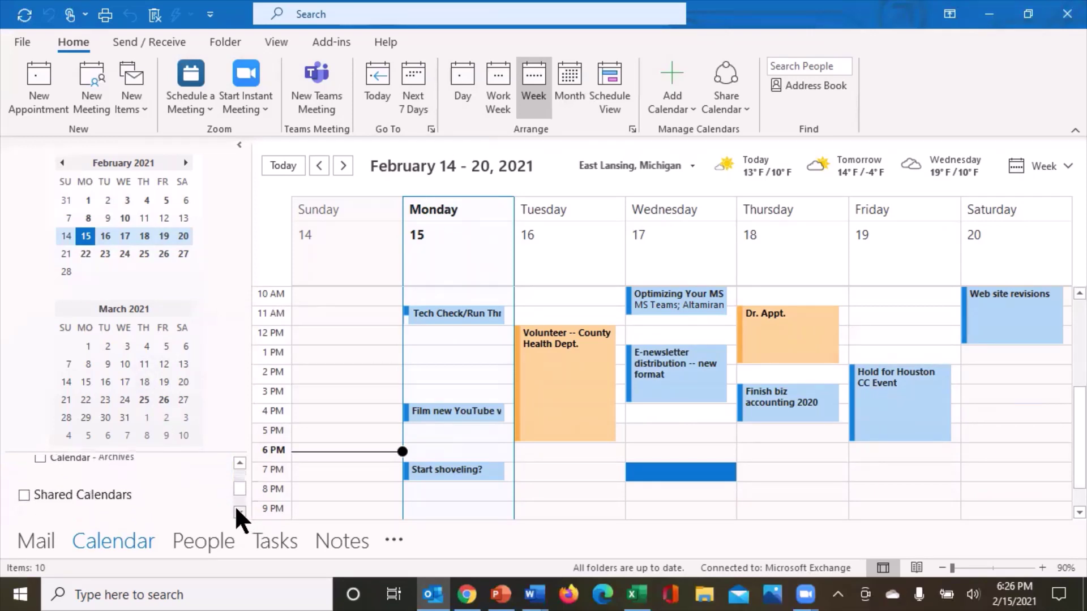
{"action": "left_click", "coordinate": [236, 510]}
{"action": "left_click", "coordinate": [237, 510]}
{"action": "left_click", "coordinate": [236, 510]}
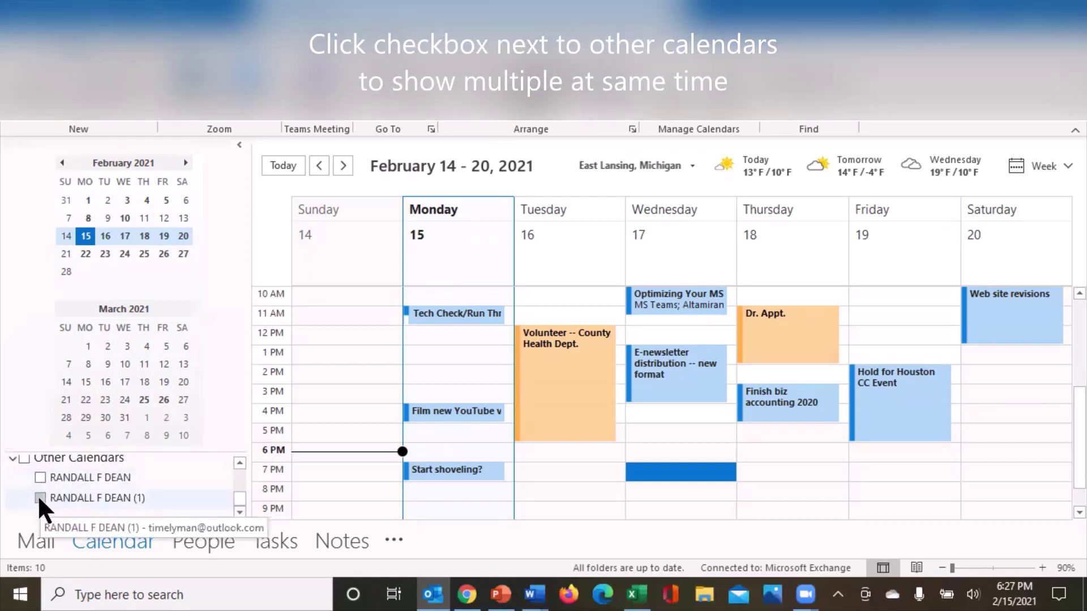
{"action": "left_click", "coordinate": [39, 498]}
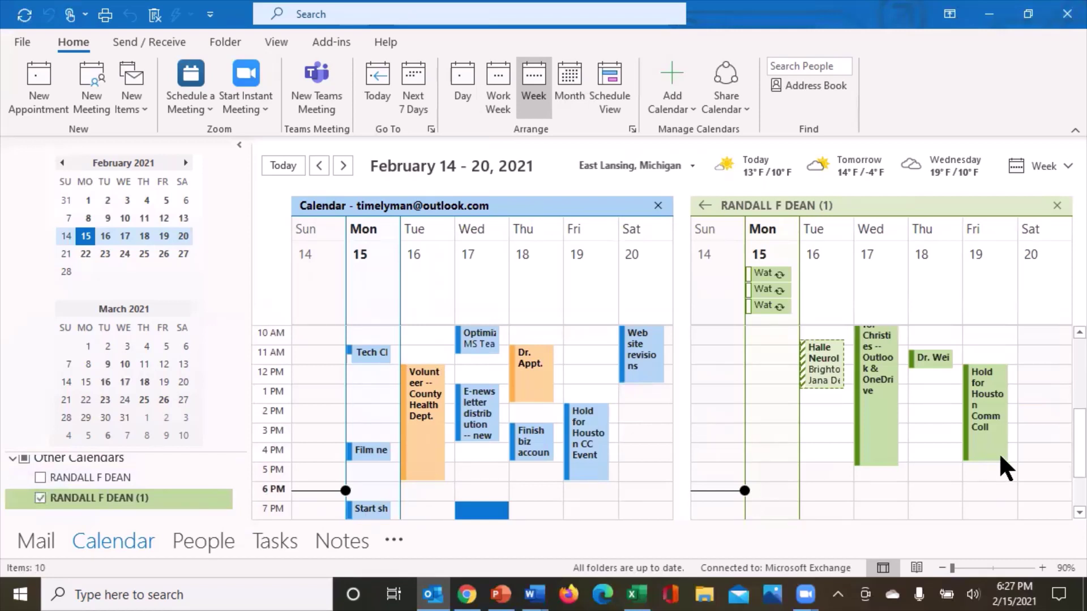
Compare the week's appointments in both calendars and close the second calendar
{"action": "scroll", "coordinate": [1058, 456], "scroll_direction": "up", "scroll_amount": 2}
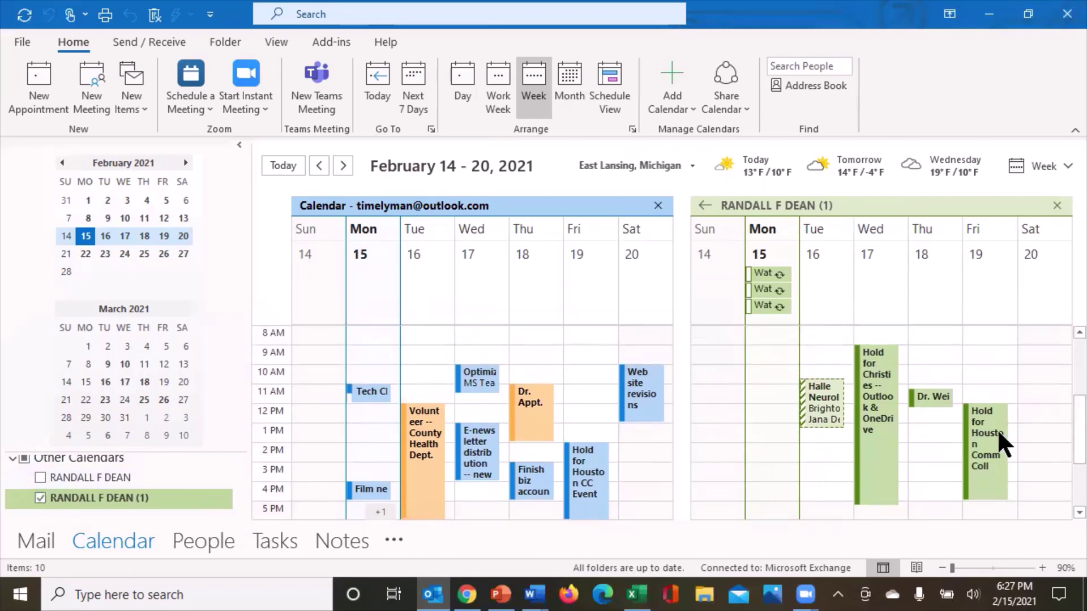
{"action": "mouse_move", "coordinate": [880, 436]}
{"action": "mouse_move", "coordinate": [476, 443]}
{"action": "left_click", "coordinate": [1053, 204]}
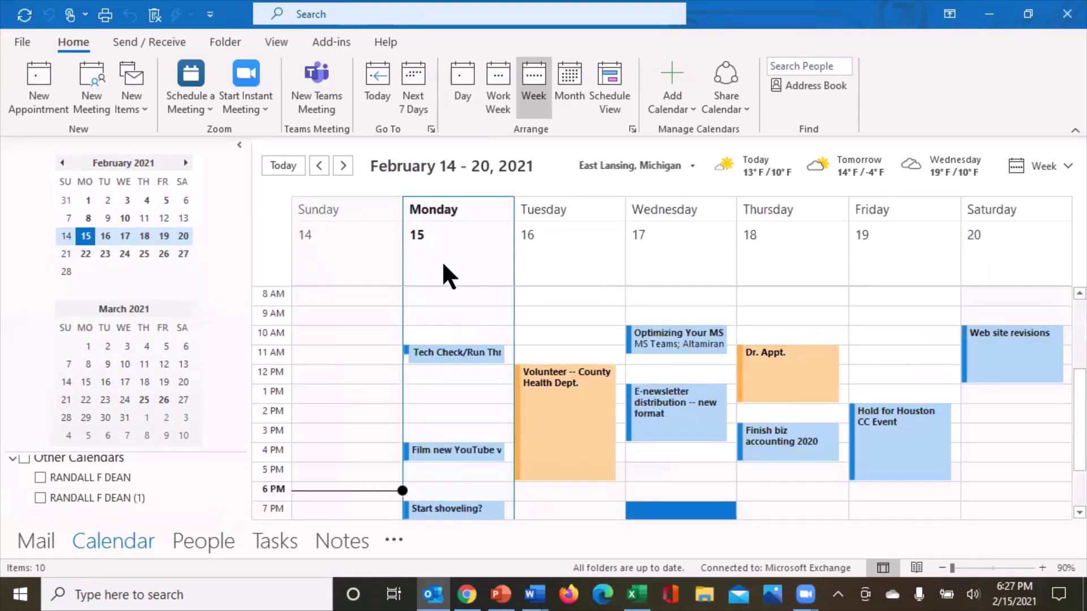
Show the Daily Task List below the calendar in its Normal layout
{"action": "left_click", "coordinate": [272, 45]}
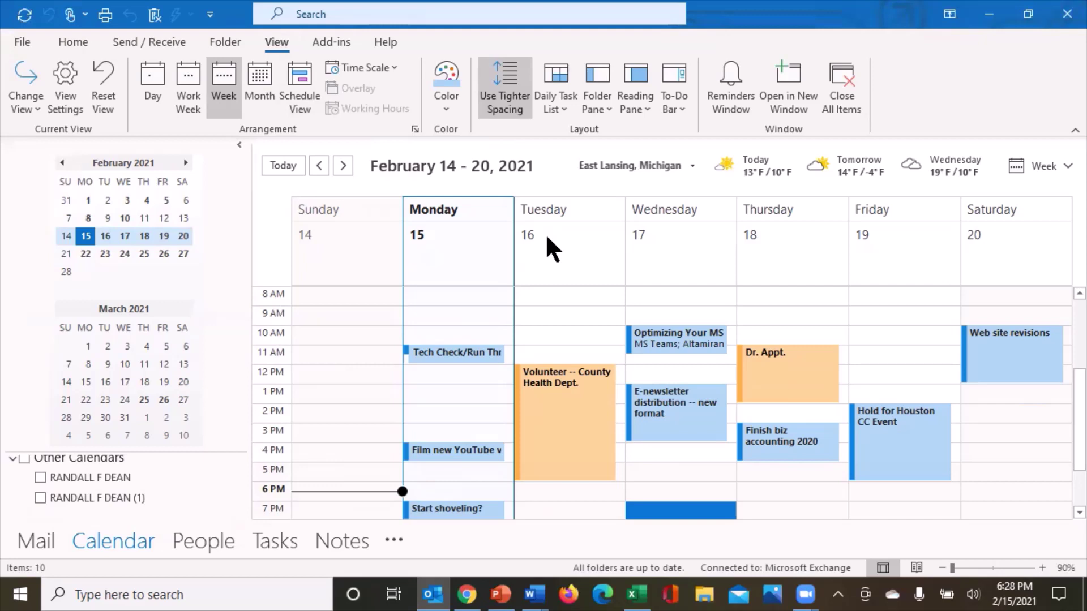
{"action": "left_click", "coordinate": [563, 80]}
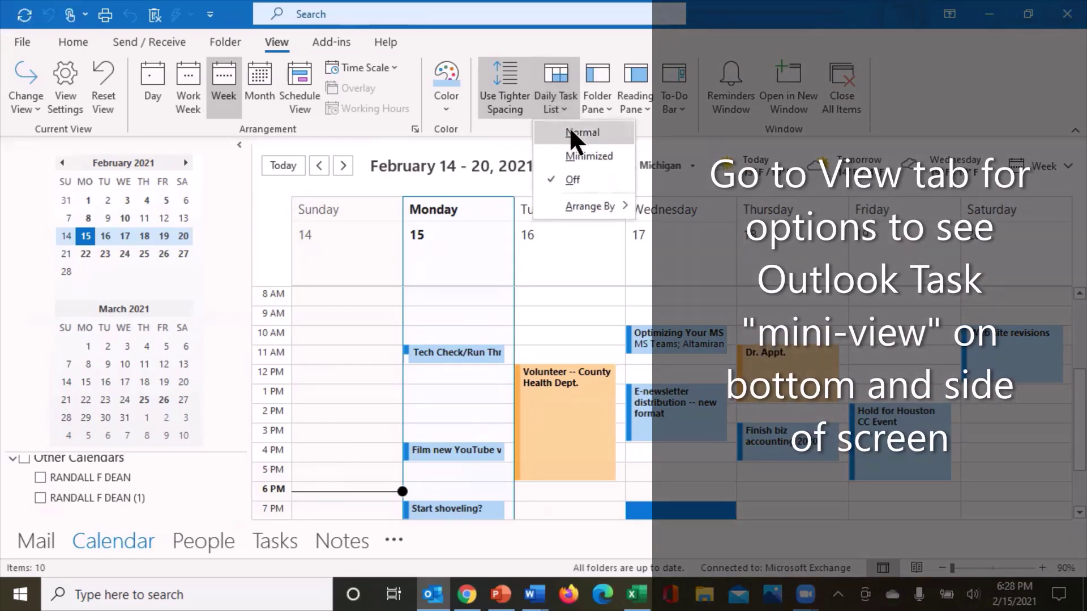
{"action": "left_click", "coordinate": [569, 129]}
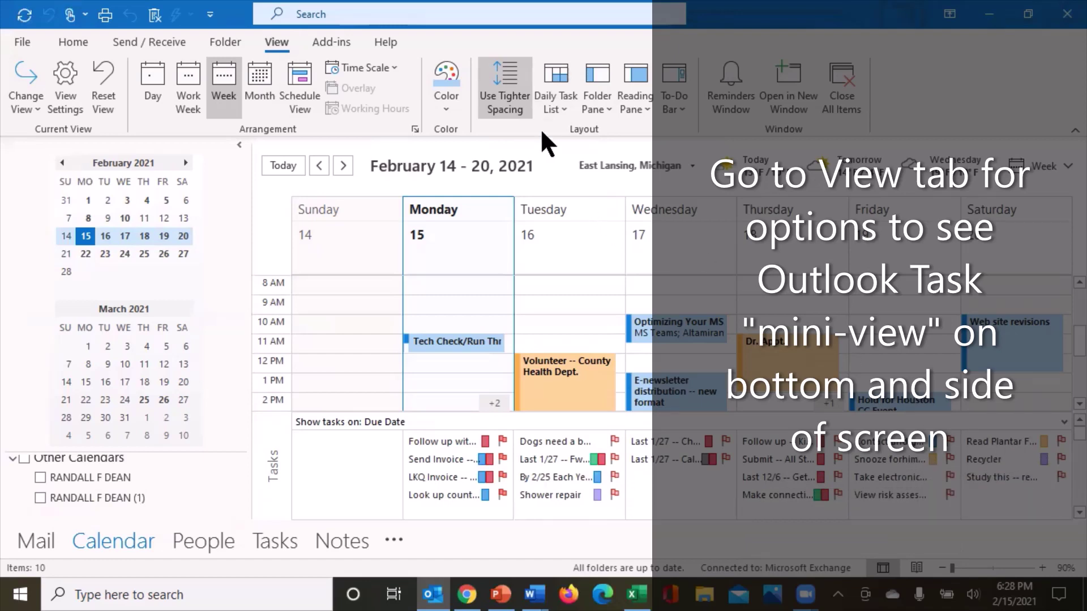
Switch the Daily Task List to Minimized, look over the calendar, and turn the list off
{"action": "left_click", "coordinate": [566, 104]}
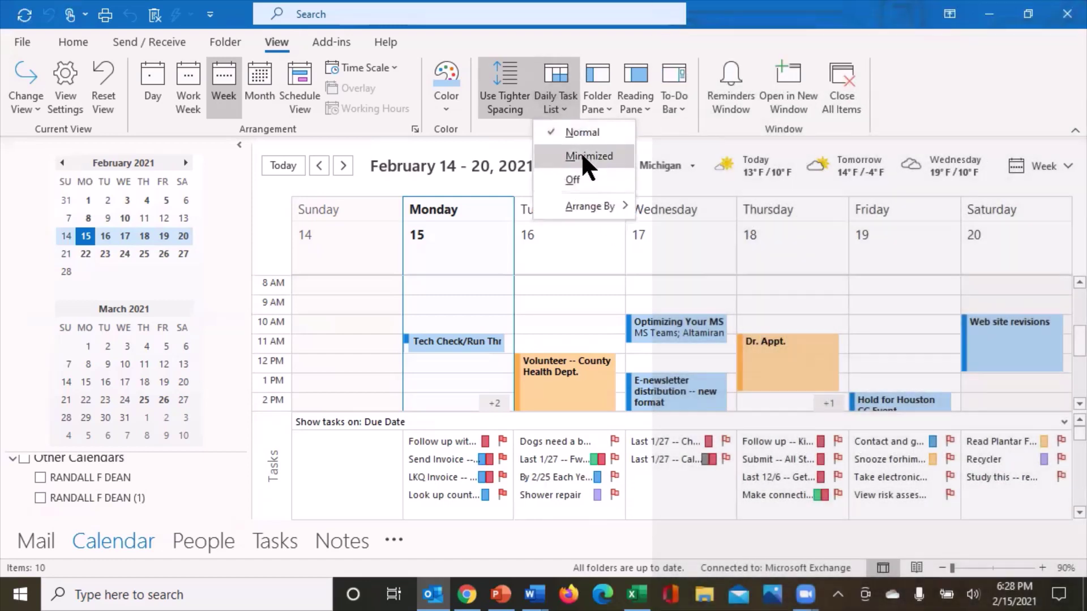
{"action": "left_click", "coordinate": [583, 156]}
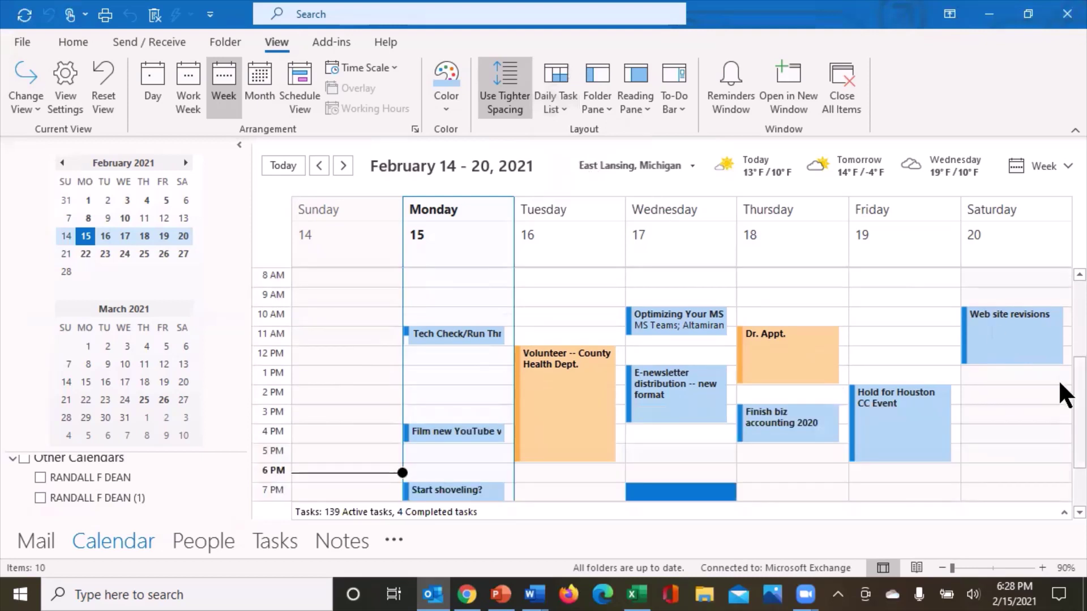
{"action": "scroll", "coordinate": [1061, 396], "scroll_direction": "down", "scroll_amount": 2}
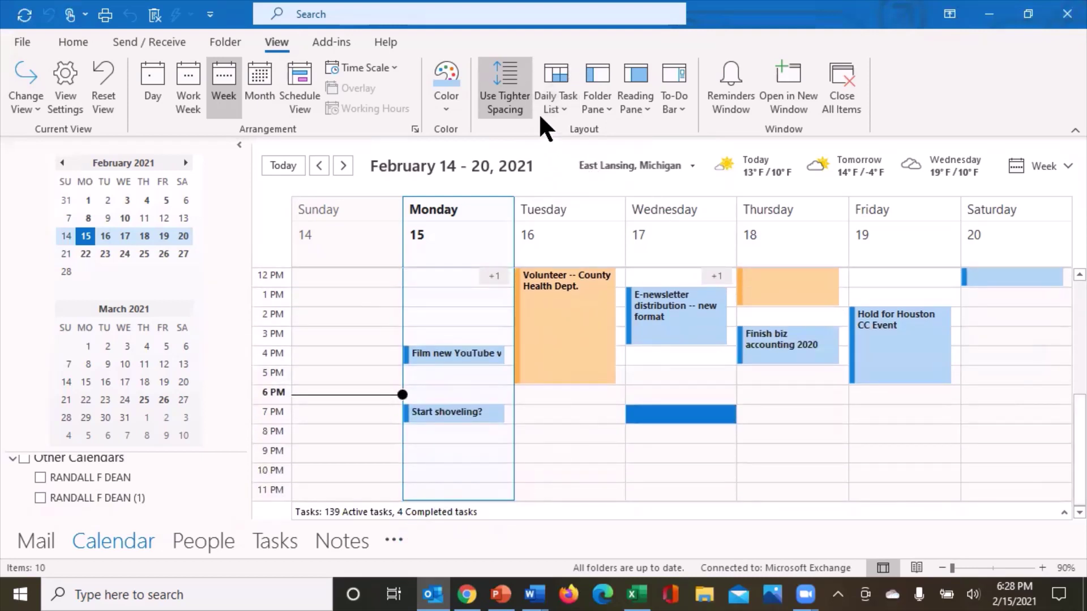
{"action": "left_click", "coordinate": [563, 96]}
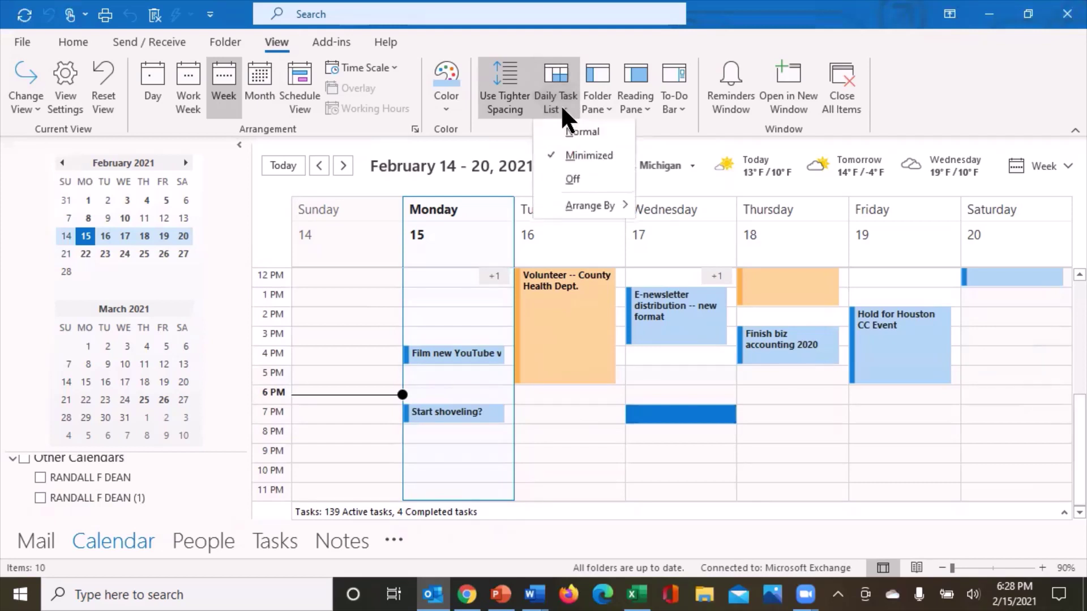
{"action": "left_click", "coordinate": [571, 180]}
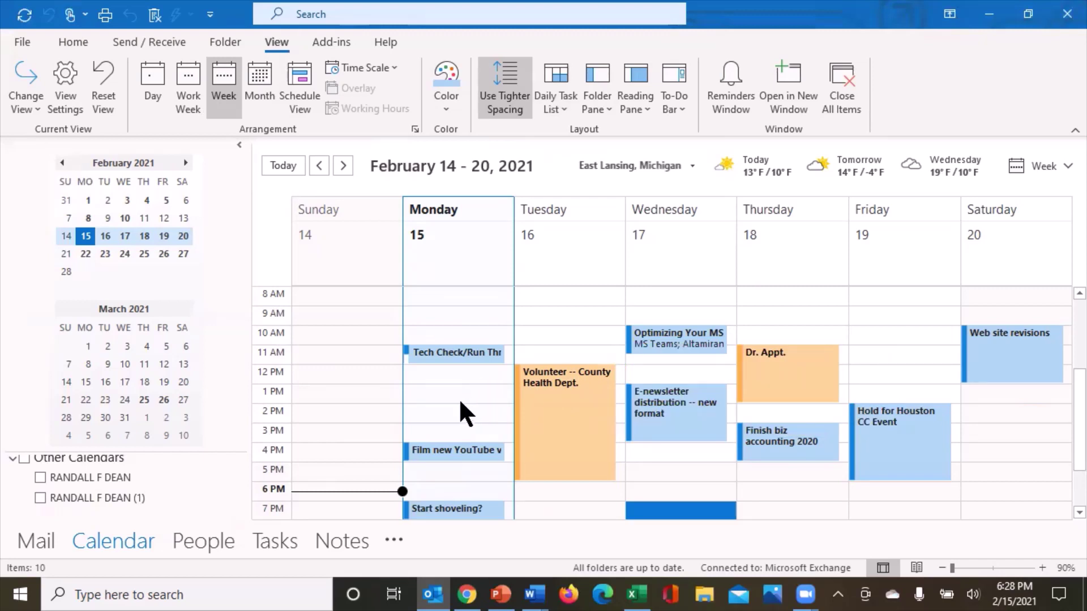
Show Tasks in the To-Do Bar beside the calendar and turn the To-Do Bar off again
{"action": "left_click", "coordinate": [676, 103]}
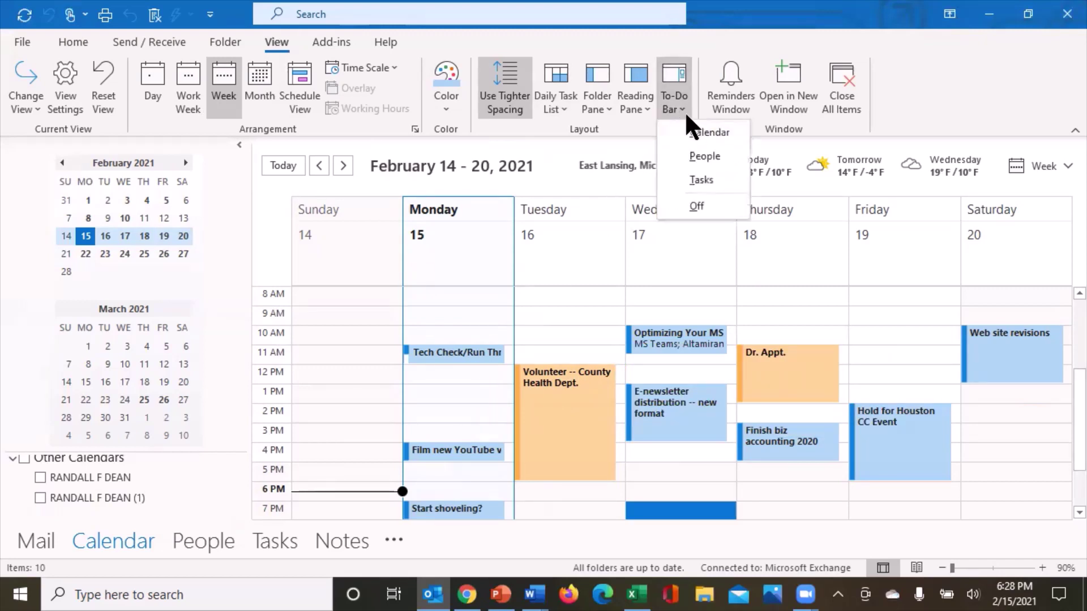
{"action": "left_click", "coordinate": [702, 178]}
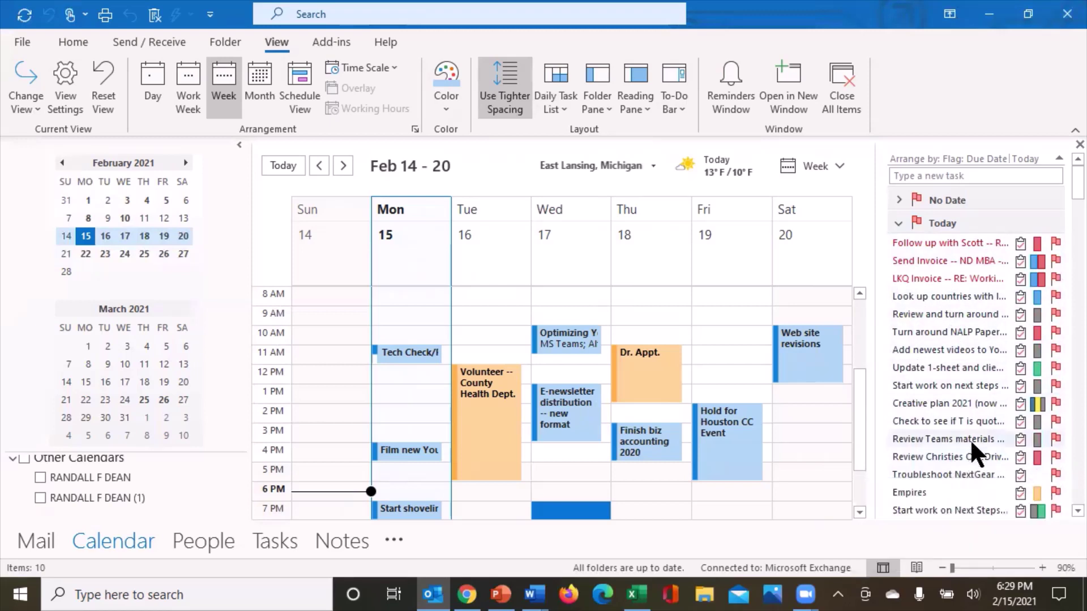
{"action": "left_click", "coordinate": [678, 107]}
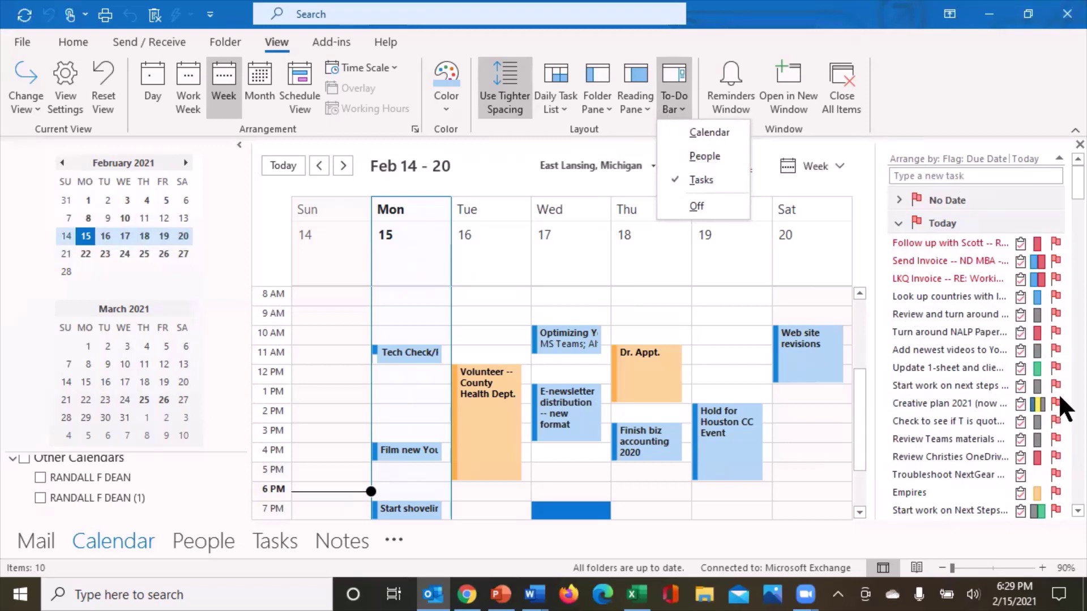
{"action": "left_click", "coordinate": [699, 205]}
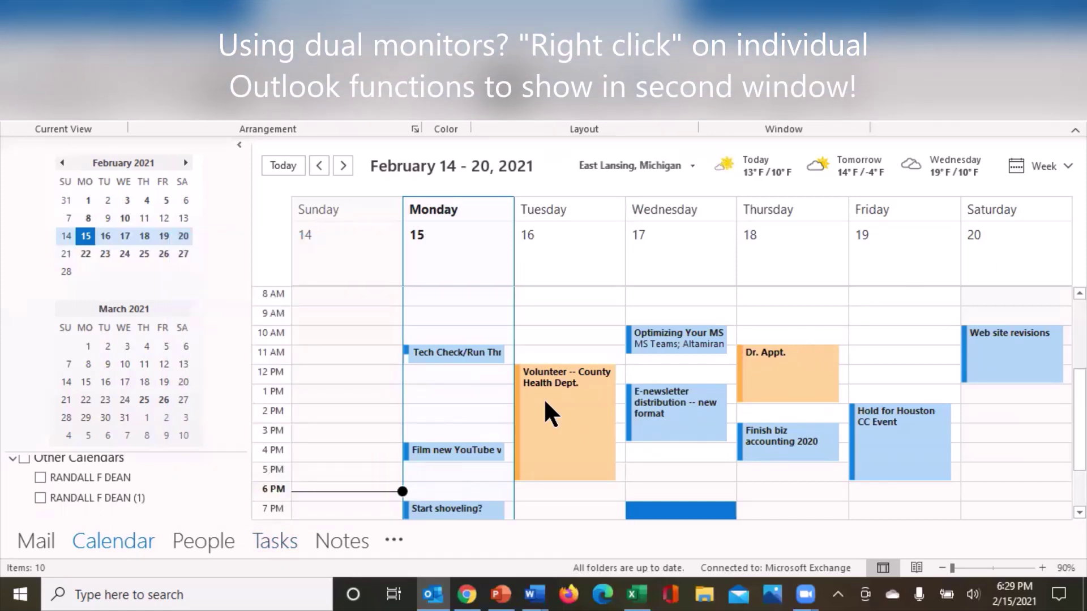
Open Tasks in a new window and look through its To-Do List
{"action": "right_click", "coordinate": [279, 541]}
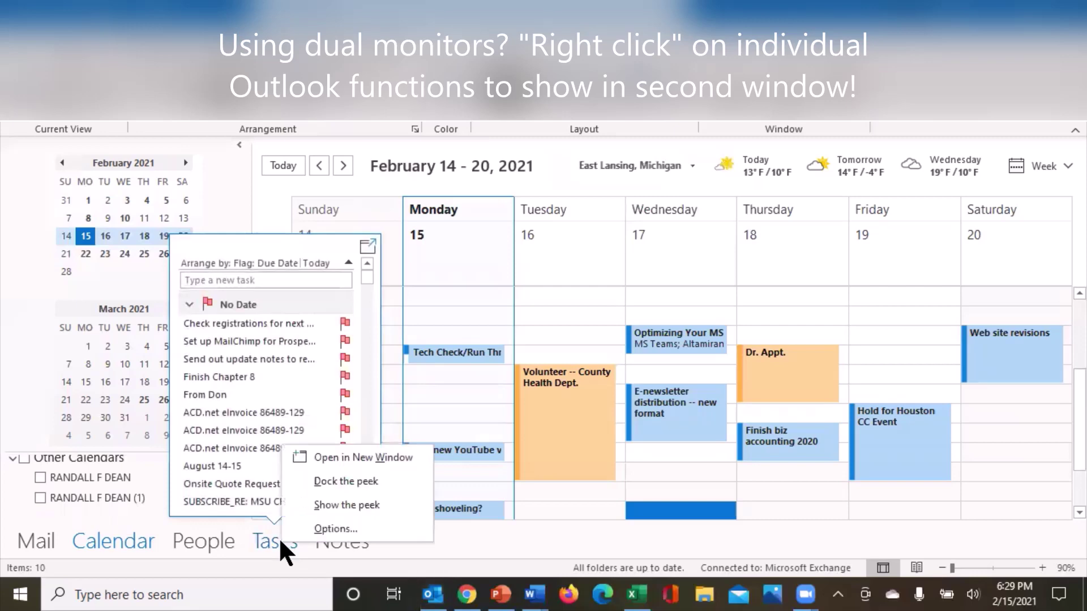
{"action": "left_click", "coordinate": [343, 456]}
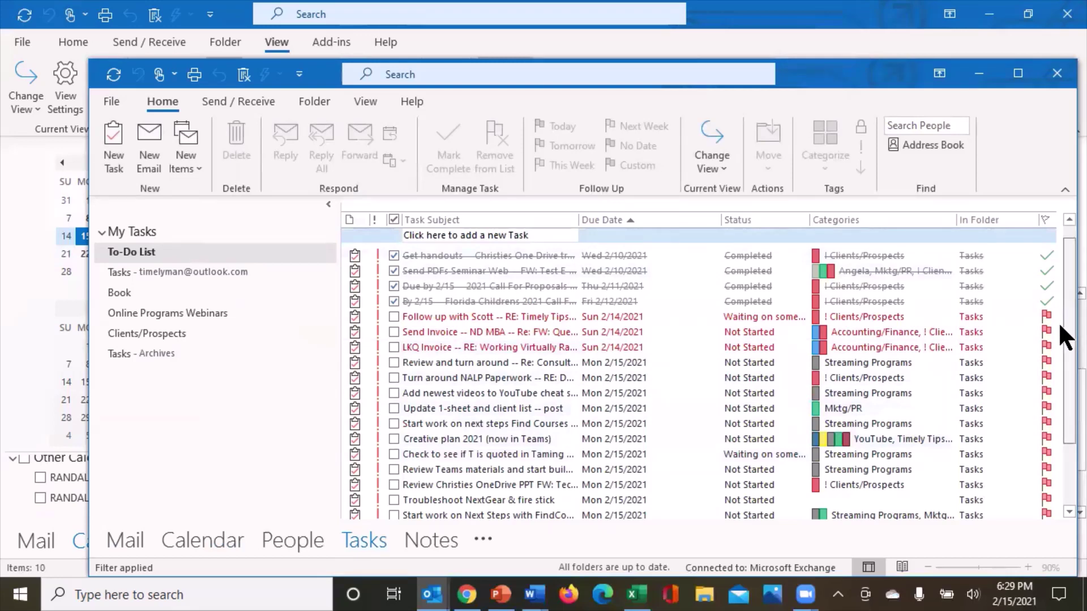
{"action": "scroll", "coordinate": [1058, 420], "scroll_direction": "down", "scroll_amount": 2}
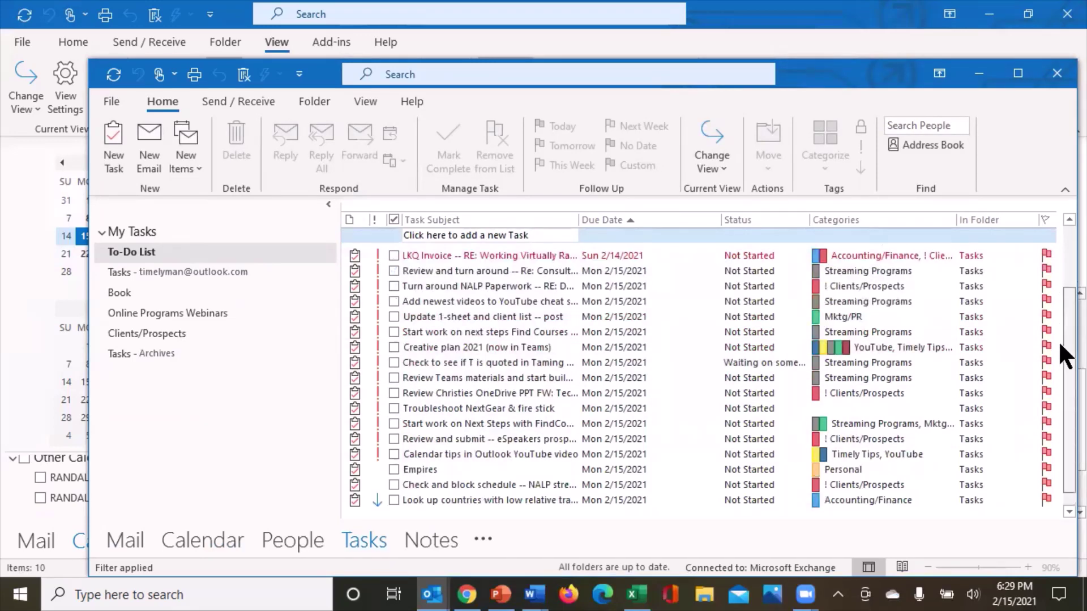
{"action": "scroll", "coordinate": [1057, 341], "scroll_direction": "up", "scroll_amount": 2}
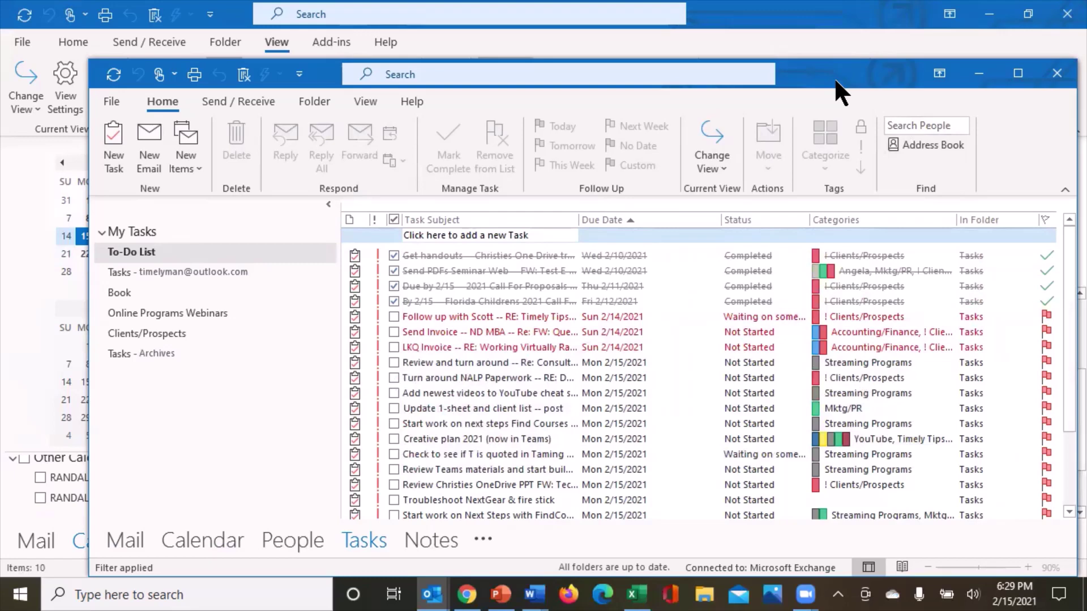
Move the separate Tasks window across the screen and close it
{"action": "left_click_drag", "start_coordinate": [833, 77], "coordinate": [785, 100]}
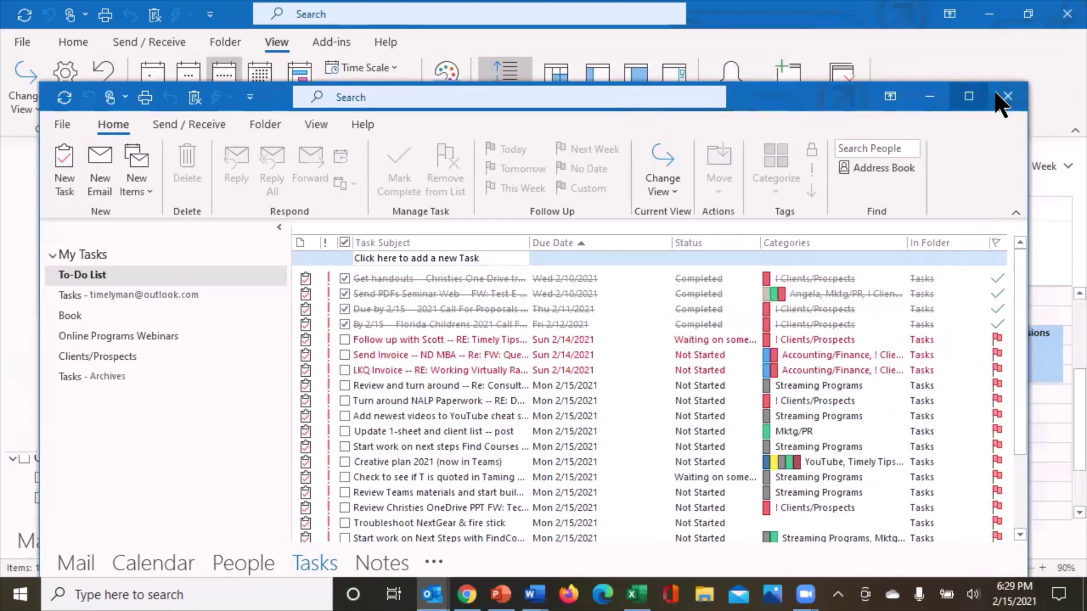
{"action": "left_click", "coordinate": [1008, 99]}
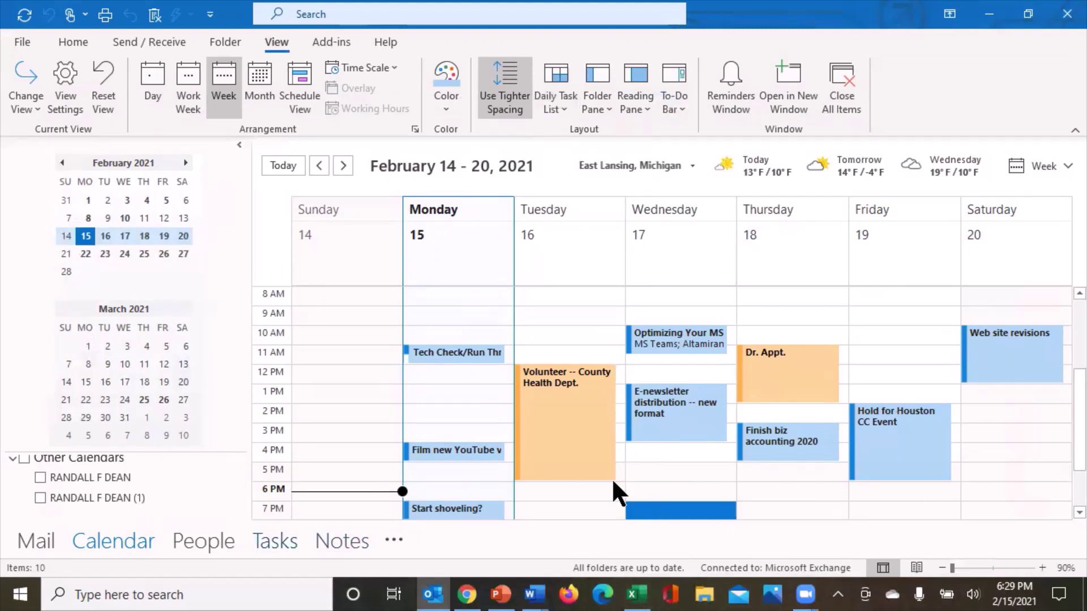
Examine the options for opening Calendar, Mail and Tasks in separate windows without choosing one
{"action": "mouse_move", "coordinate": [599, 444]}
{"action": "right_click", "coordinate": [122, 539]}
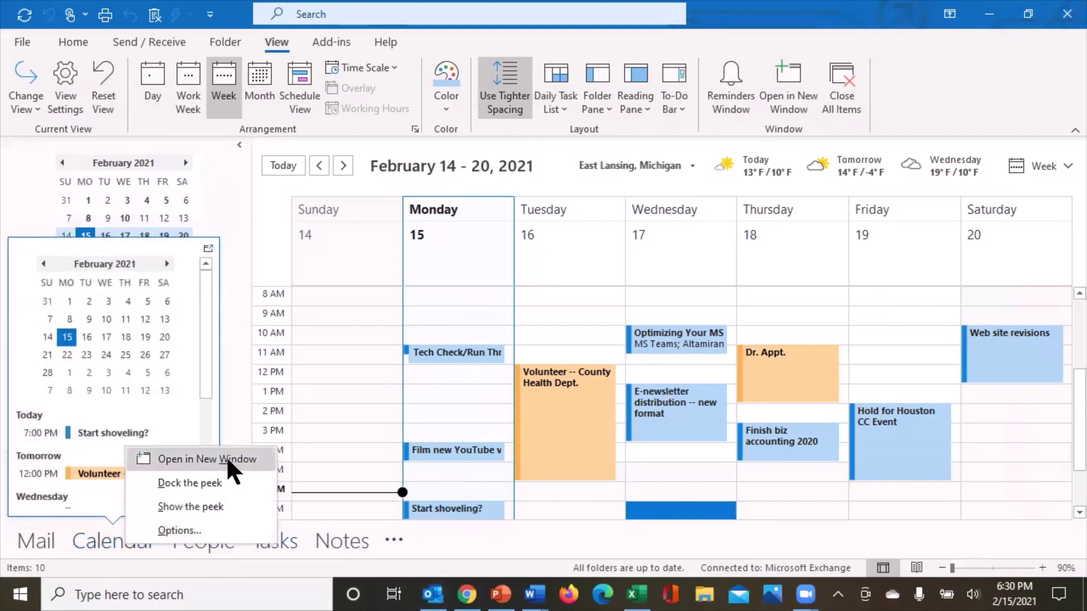
{"action": "key", "text": "d"}
{"action": "right_click", "coordinate": [36, 538]}
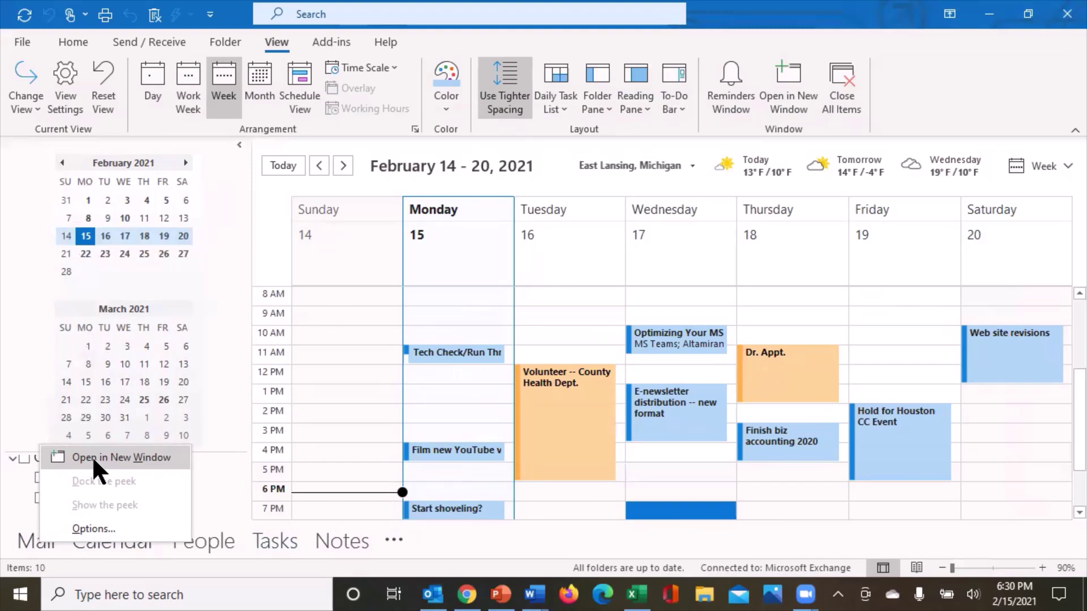
{"action": "right_click", "coordinate": [280, 543]}
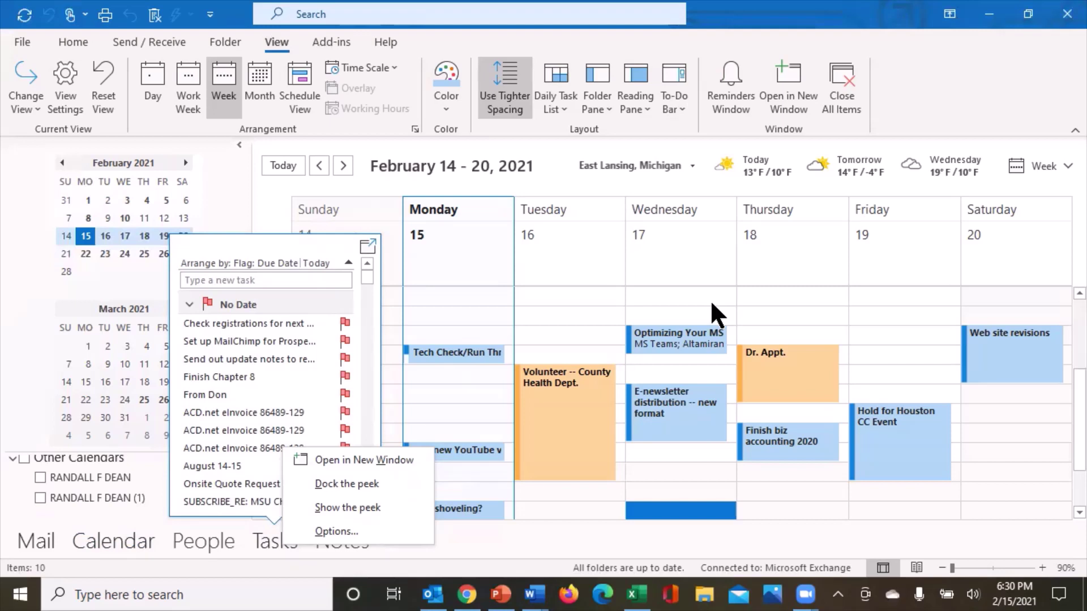
{"action": "left_click", "coordinate": [591, 315]}
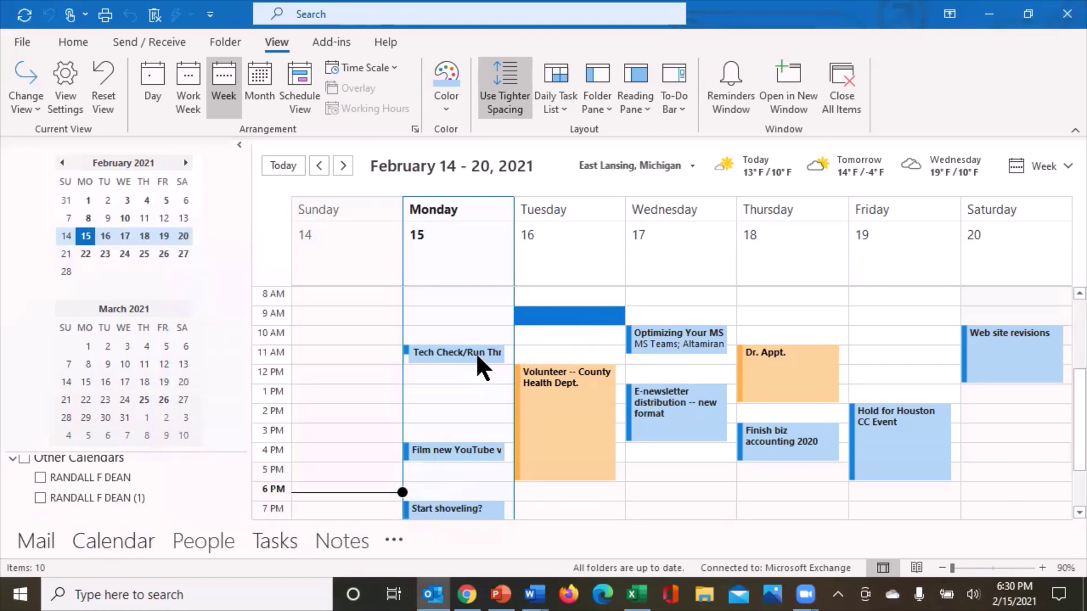
Open Thursday's Dr. Appt. appointment and examine its list of color categories
{"action": "mouse_move", "coordinate": [479, 351]}
{"action": "left_click", "coordinate": [695, 472]}
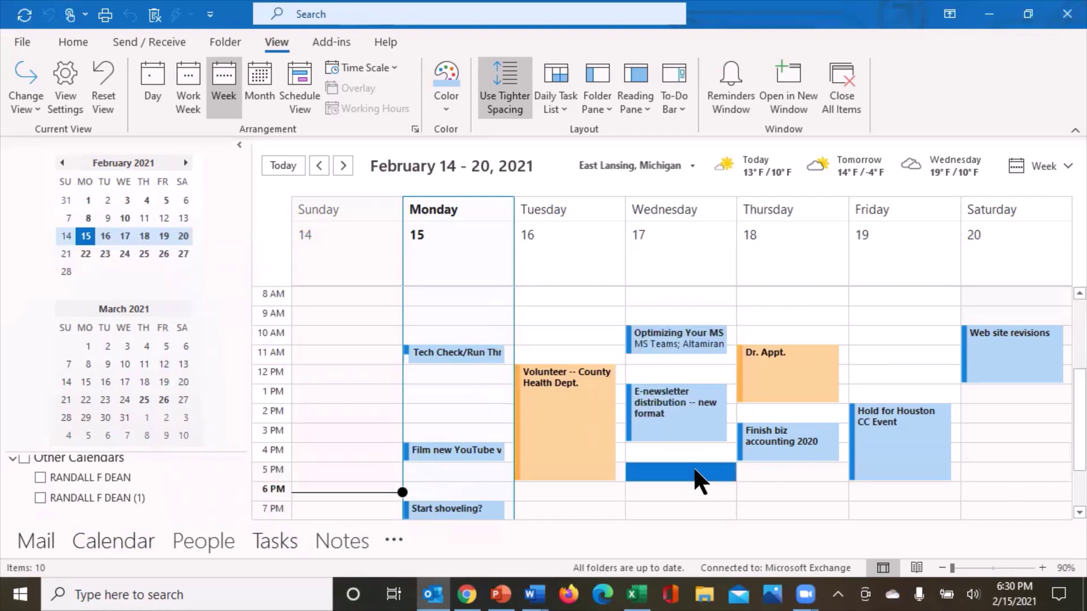
{"action": "mouse_move", "coordinate": [790, 382]}
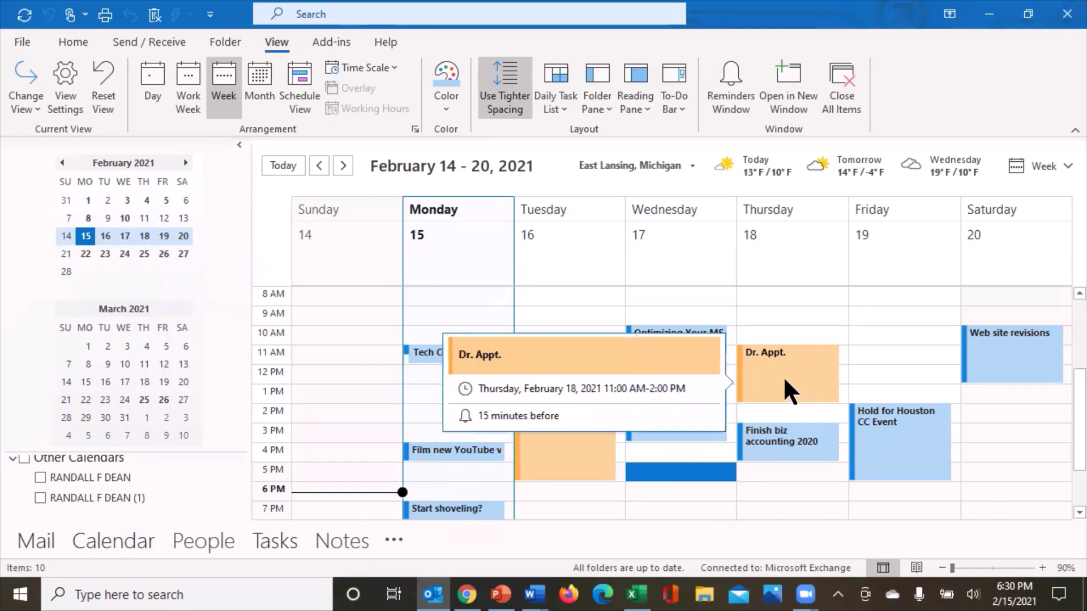
{"action": "left_click", "coordinate": [783, 375]}
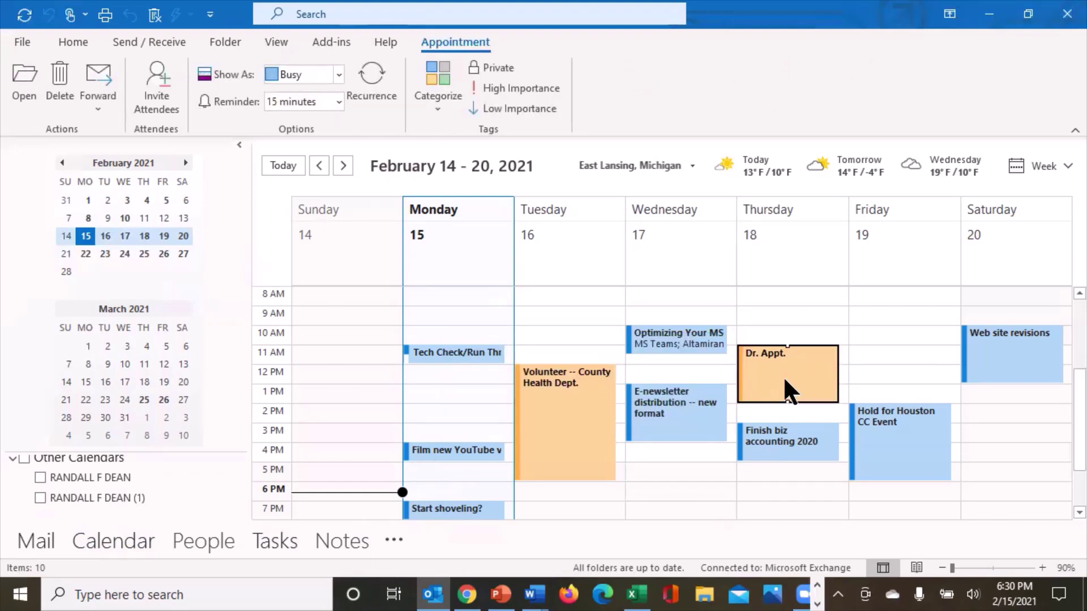
{"action": "double_click", "coordinate": [783, 375]}
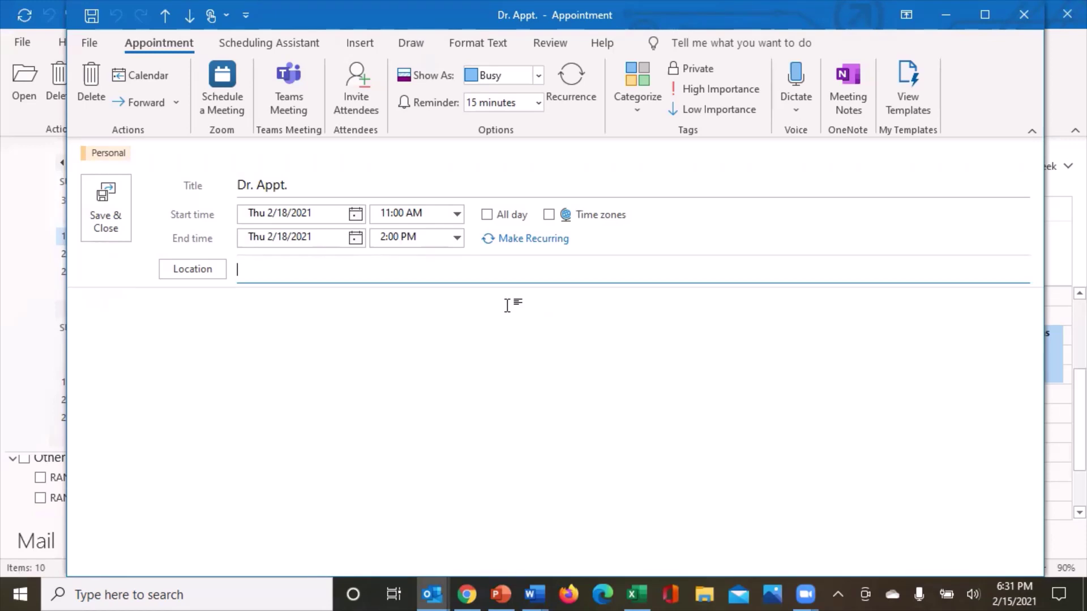
{"action": "left_click", "coordinate": [644, 94]}
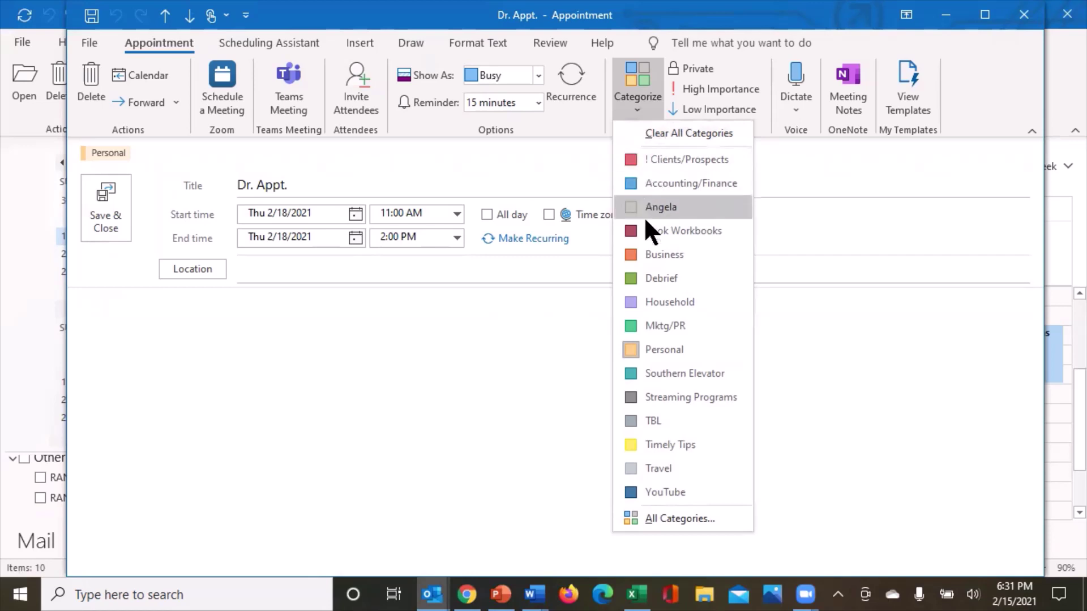
Examine the full color category list and its options for renaming or adding a category, leaving without making changes
{"action": "left_click", "coordinate": [681, 518]}
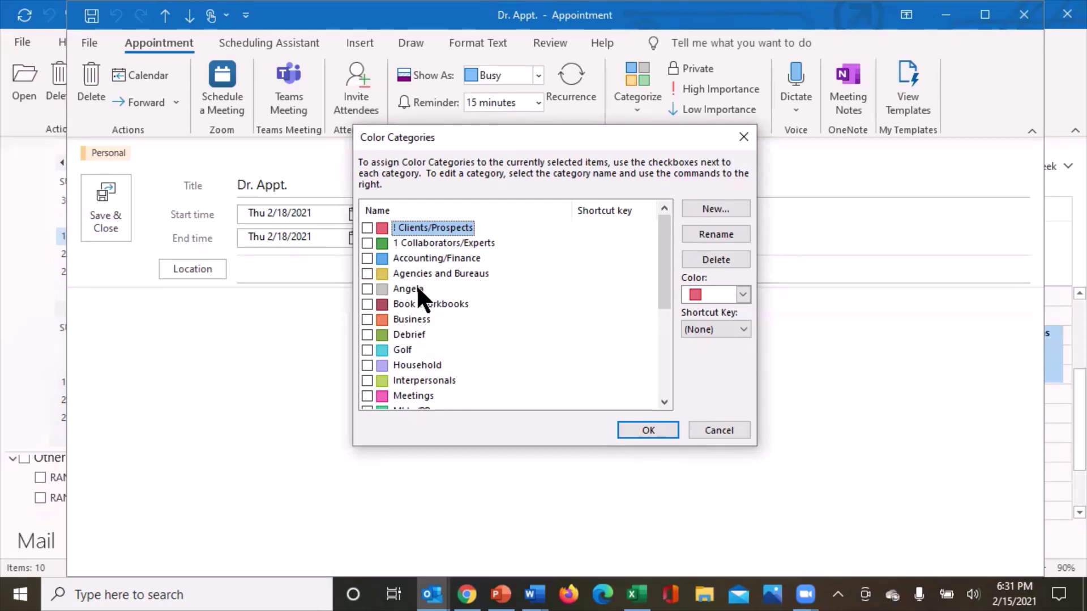
{"action": "left_click", "coordinate": [458, 275]}
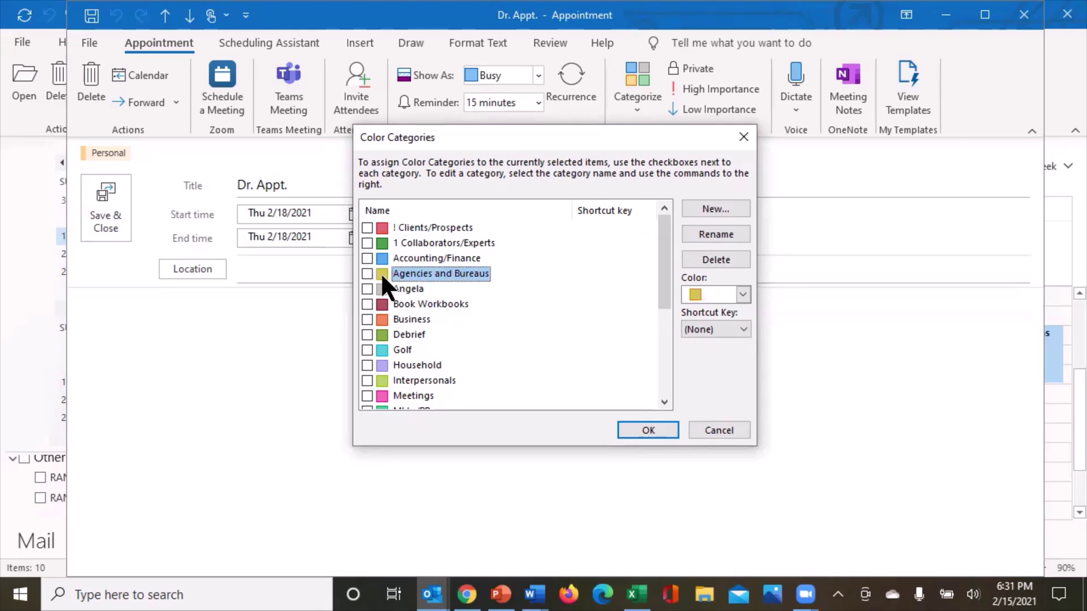
{"action": "left_click", "coordinate": [730, 232]}
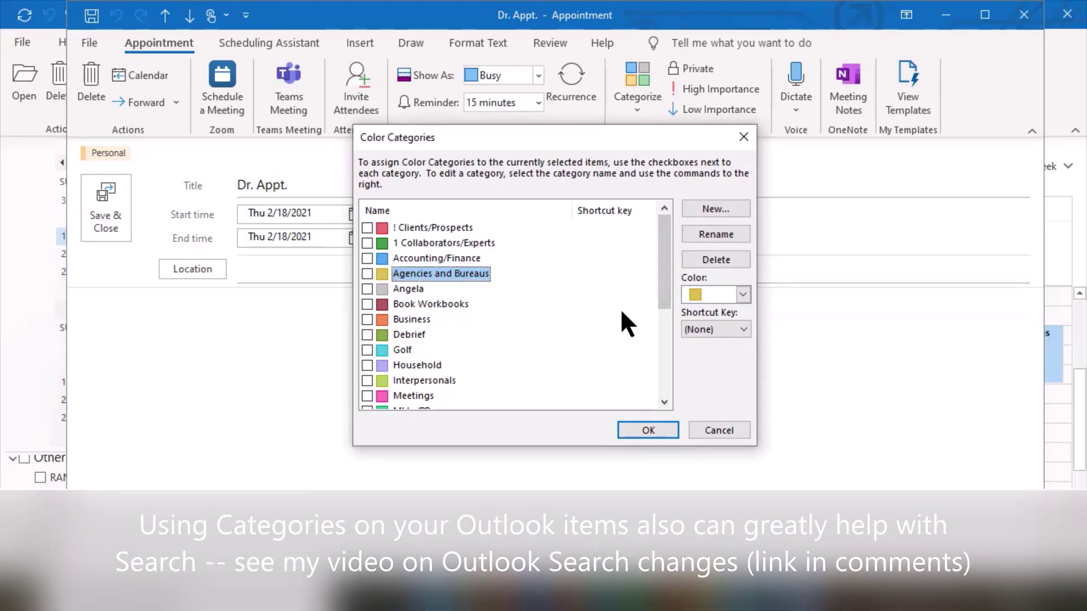
{"action": "left_click_drag", "start_coordinate": [664, 267], "coordinate": [696, 199]}
{"action": "left_click", "coordinate": [713, 208]}
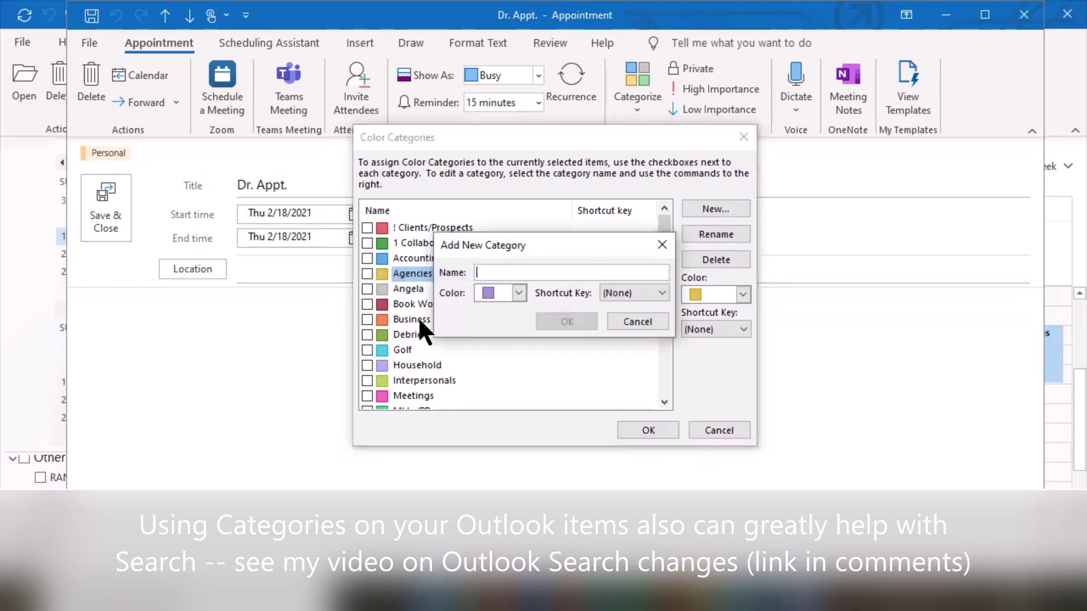
{"action": "left_click", "coordinate": [661, 244]}
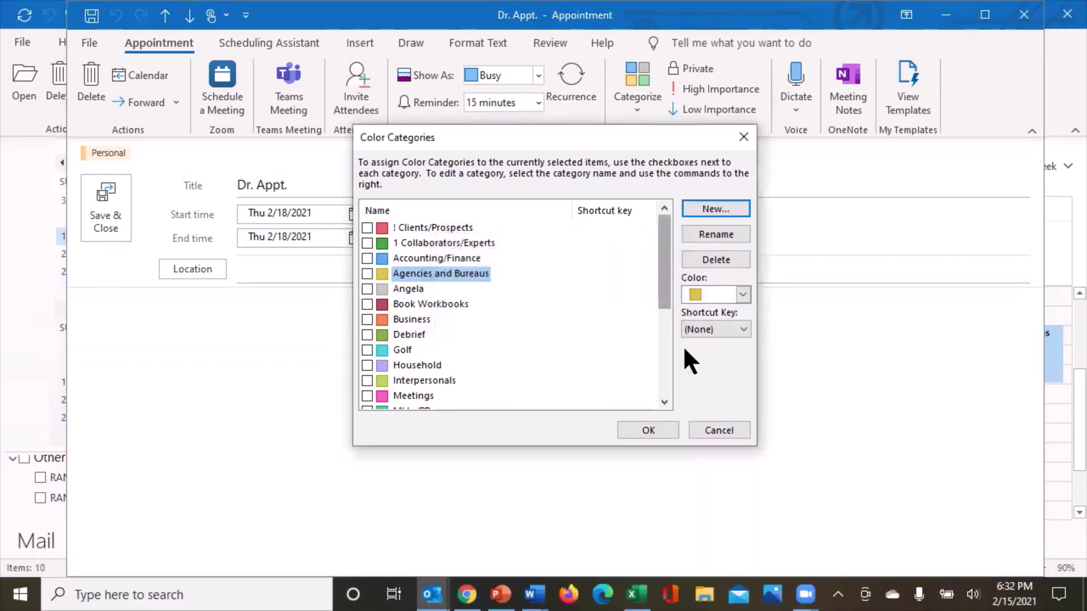
{"action": "left_click", "coordinate": [718, 430]}
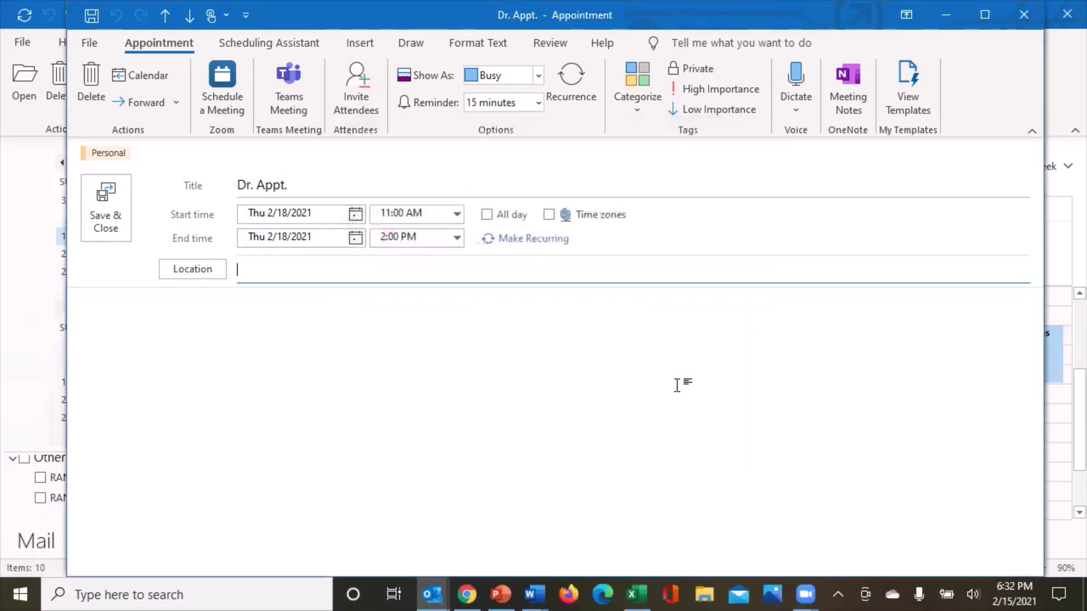
Review the category choices for Dr. Appt. again and close the appointment window
{"action": "left_click", "coordinate": [648, 96]}
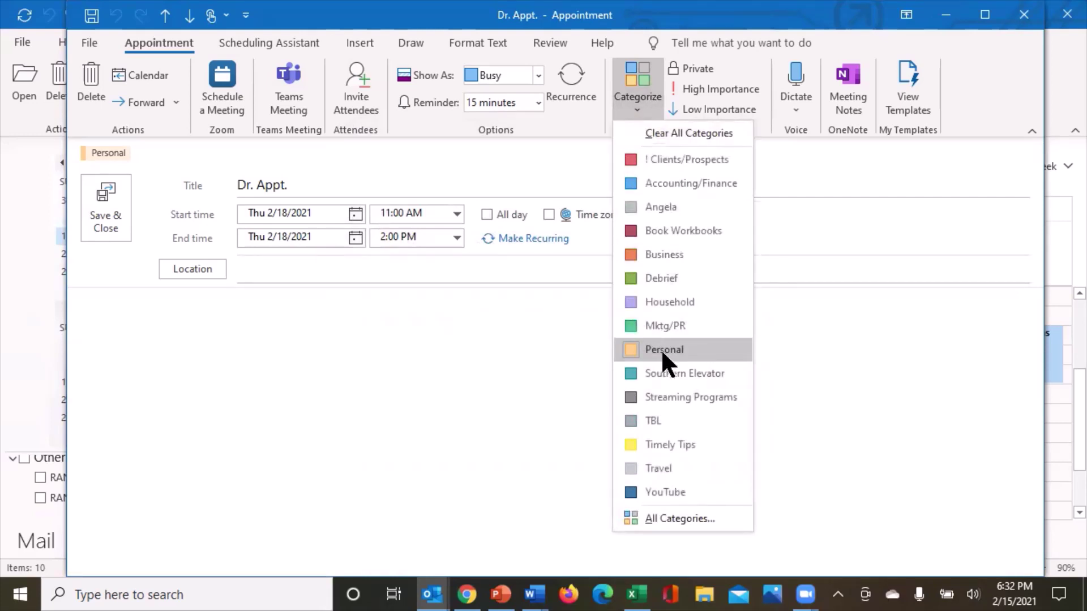
{"action": "left_click", "coordinate": [1033, 16]}
{"action": "left_click", "coordinate": [1032, 15]}
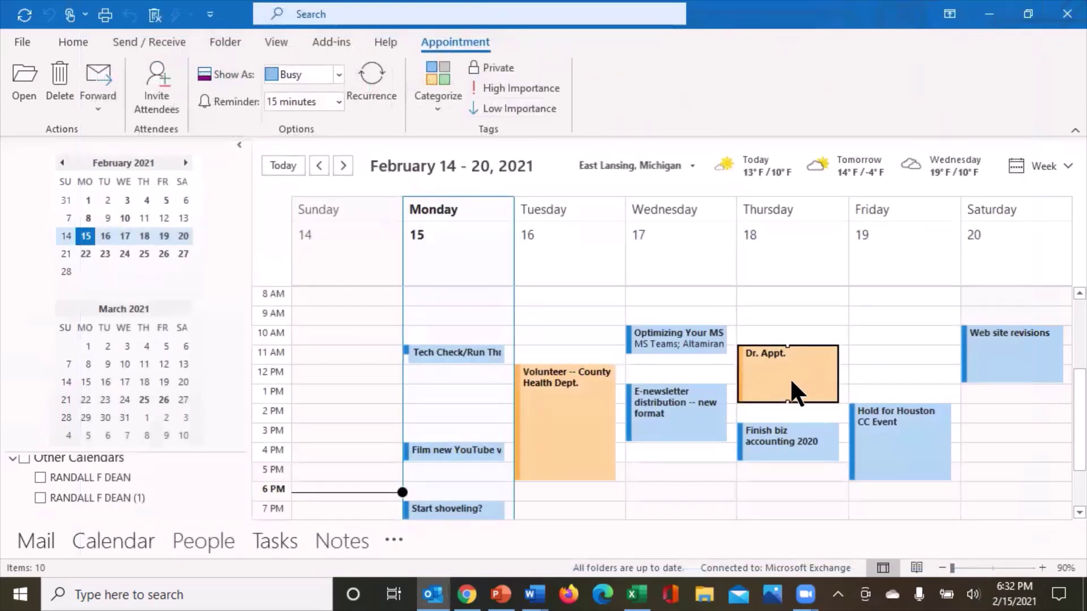
View the color-coded appointments of February 21 - 27, 2021 and return to the week of February 14 - 20
{"action": "mouse_move", "coordinate": [791, 383]}
{"action": "left_click", "coordinate": [87, 255]}
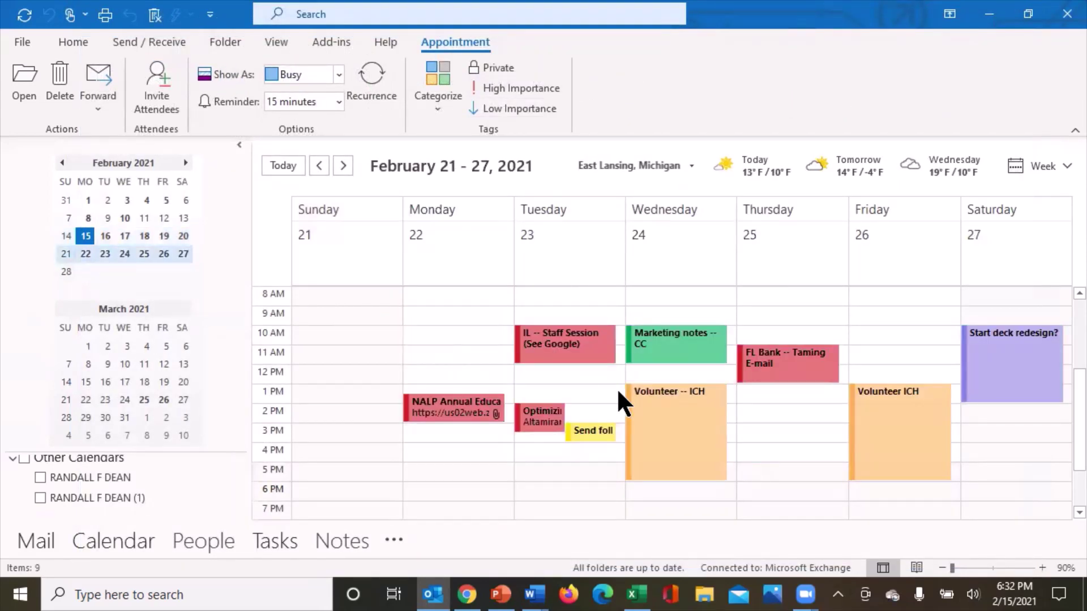
{"action": "left_click", "coordinate": [89, 239]}
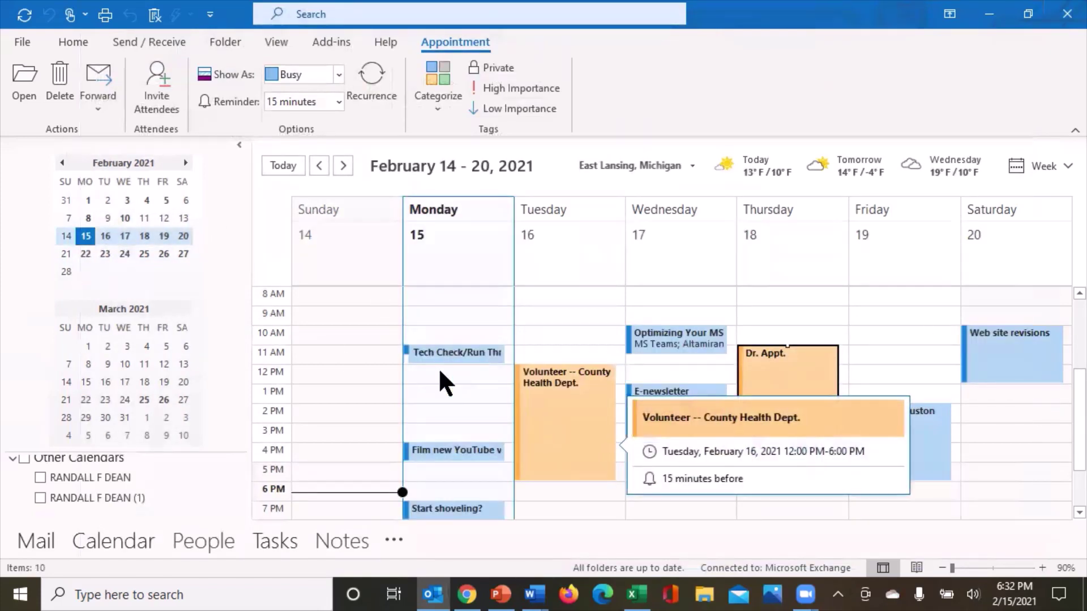
Assign the ! Clients/Prospects category to Monday's 11 AM Tech Check meeting
{"action": "right_click", "coordinate": [456, 356]}
{"action": "mouse_move", "coordinate": [534, 317]}
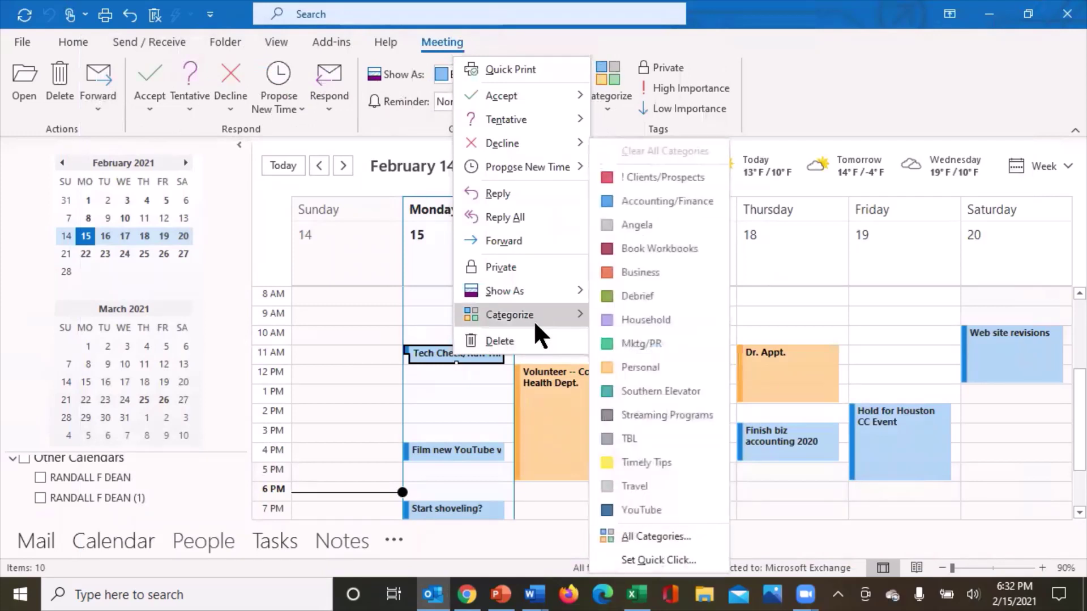
{"action": "left_click", "coordinate": [458, 410]}
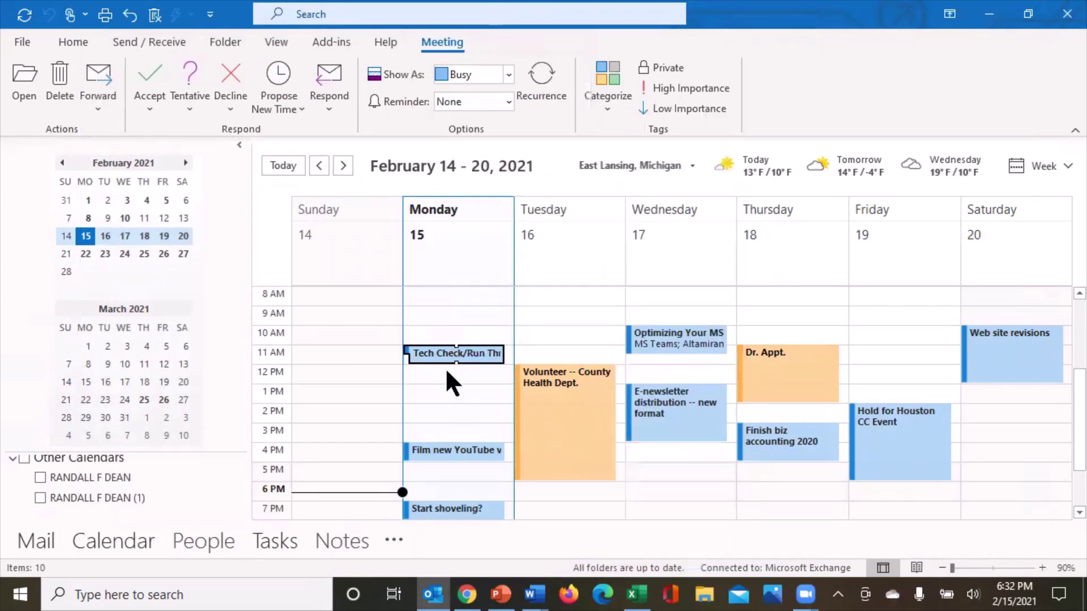
{"action": "right_click", "coordinate": [453, 358]}
{"action": "mouse_move", "coordinate": [561, 320]}
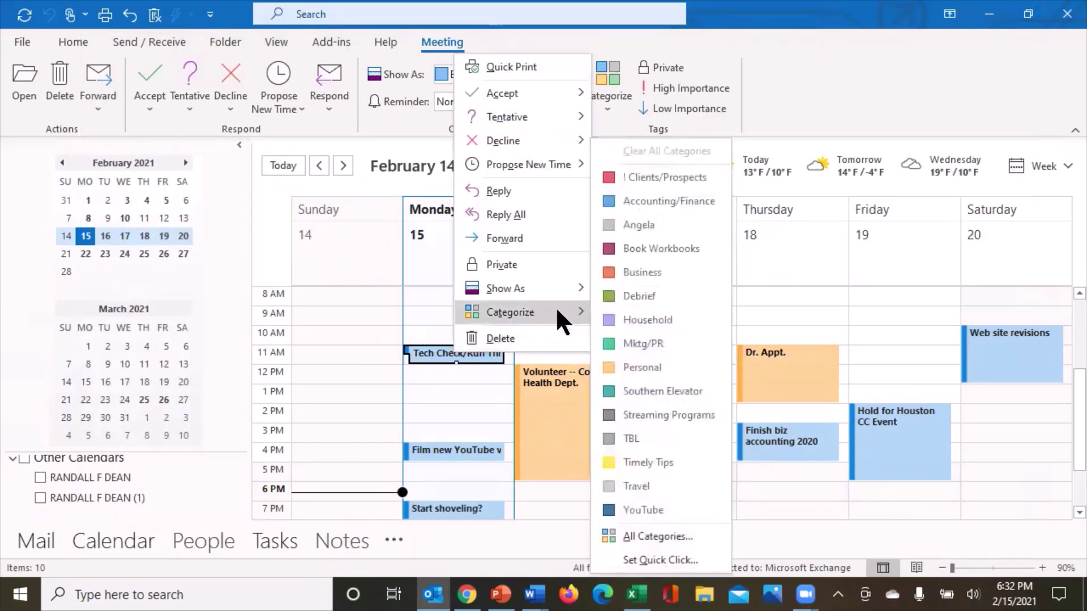
{"action": "left_click", "coordinate": [688, 181]}
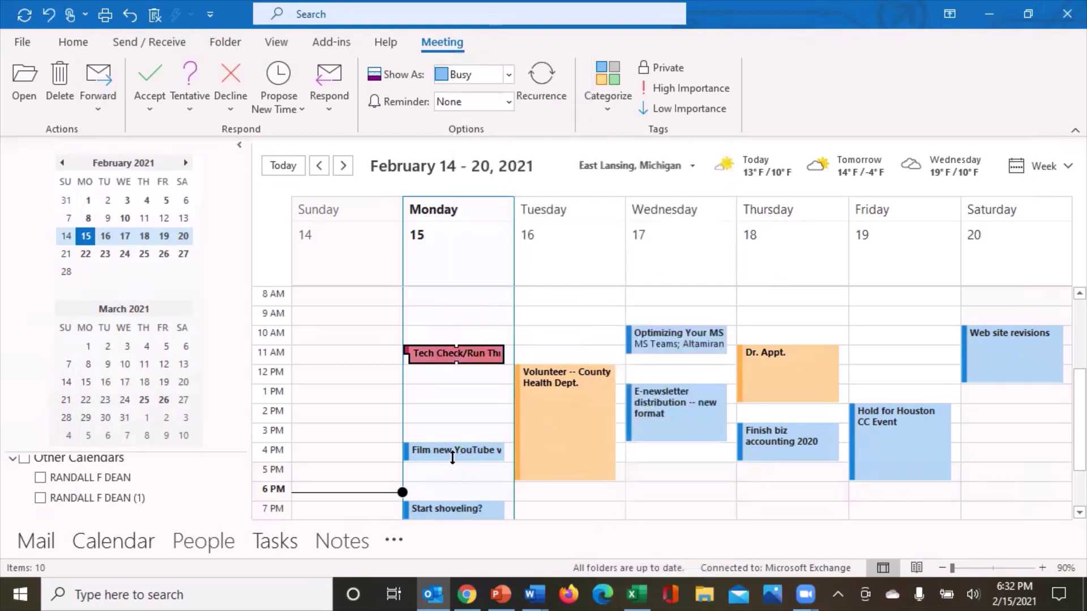
Assign the YouTube category to Monday's 4 PM appointment for filming a new YouTube video
{"action": "right_click", "coordinate": [457, 451]}
{"action": "mouse_move", "coordinate": [509, 436]}
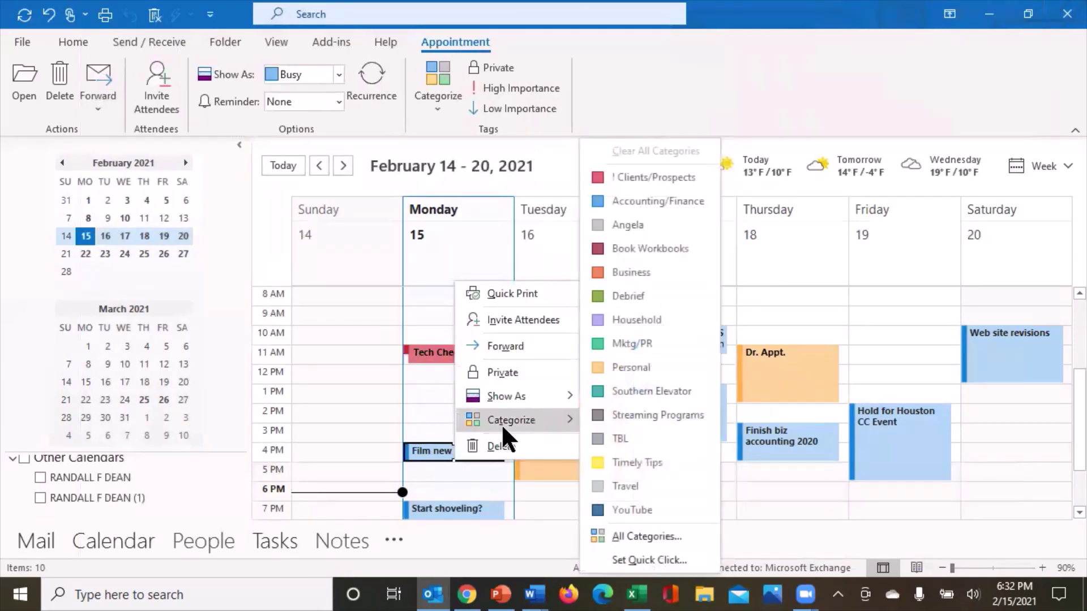
{"action": "left_click", "coordinate": [642, 513]}
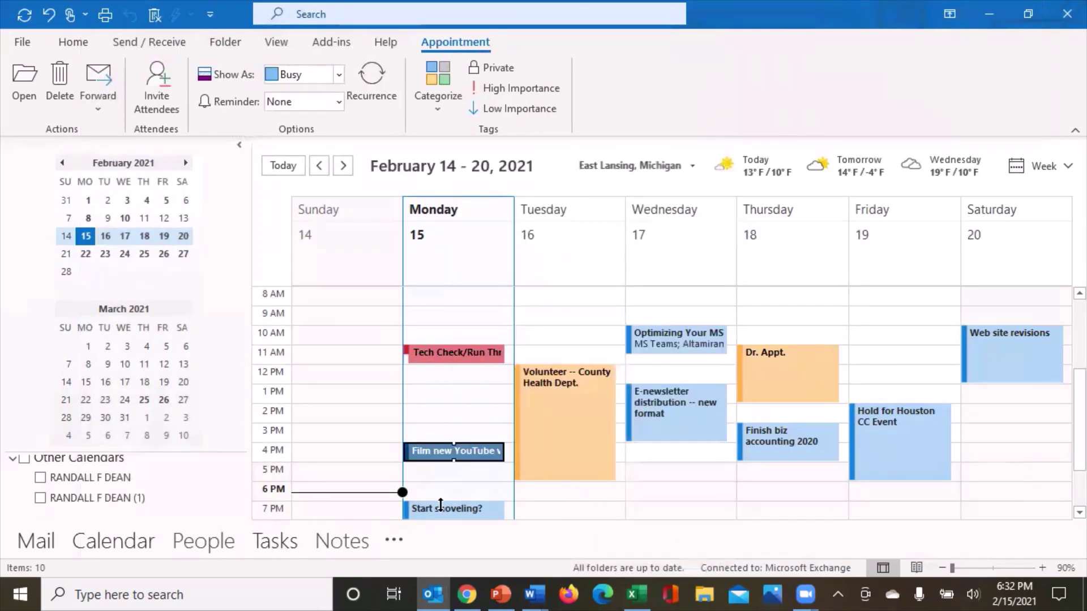
Assign the Household category to Monday's 7 PM "Start shoveling?" appointment
{"action": "right_click", "coordinate": [456, 514]}
{"action": "mouse_move", "coordinate": [481, 481]}
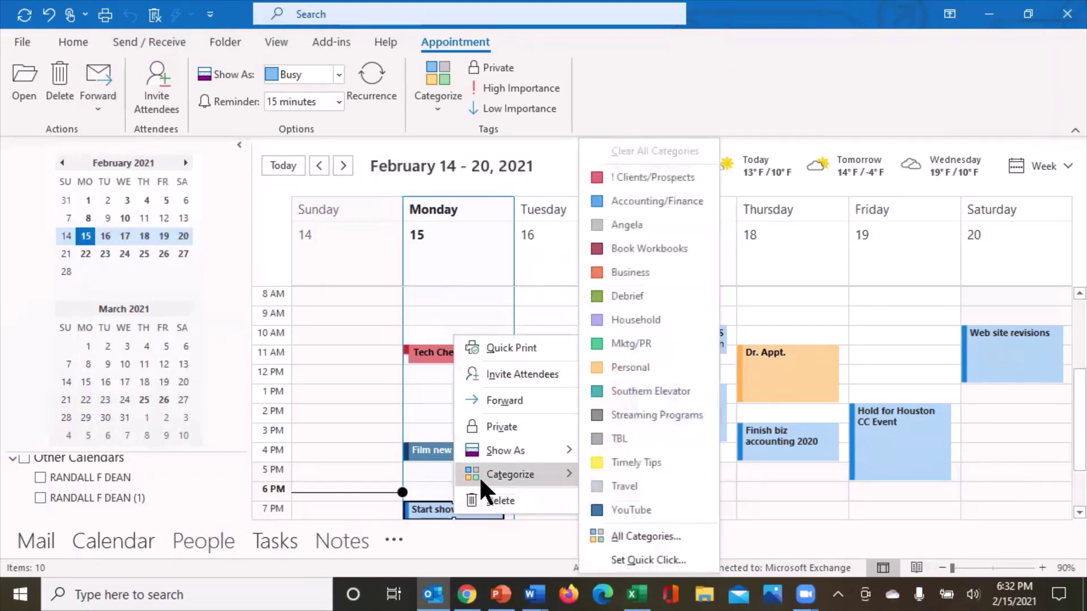
{"action": "left_click", "coordinate": [694, 343]}
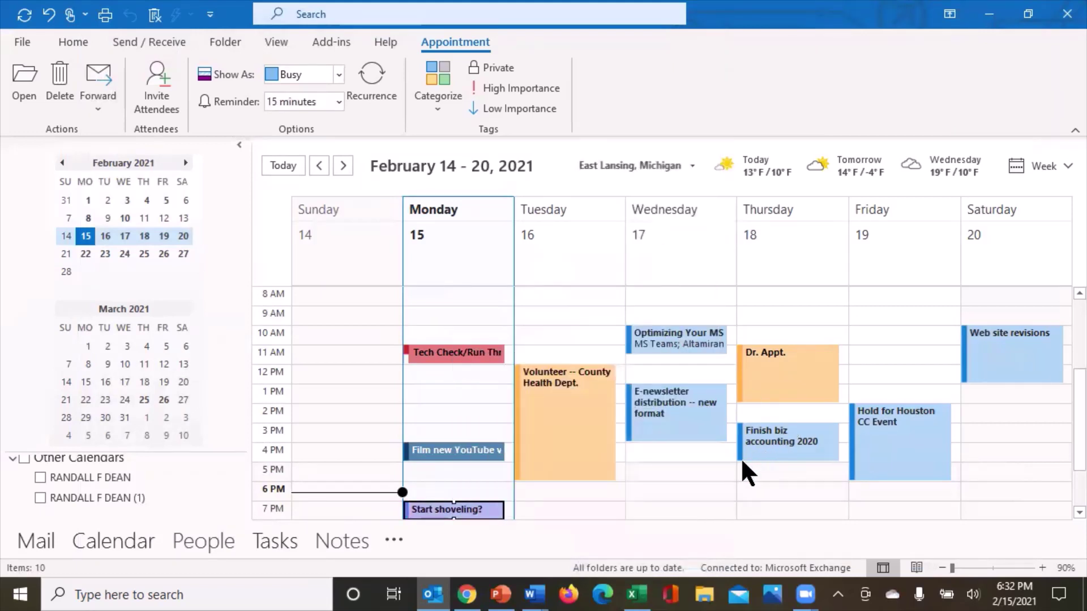
Assign the Timely Tips category to Wednesday's "E-newsletter distribution -- new format" appointment
{"action": "mouse_move", "coordinate": [679, 421]}
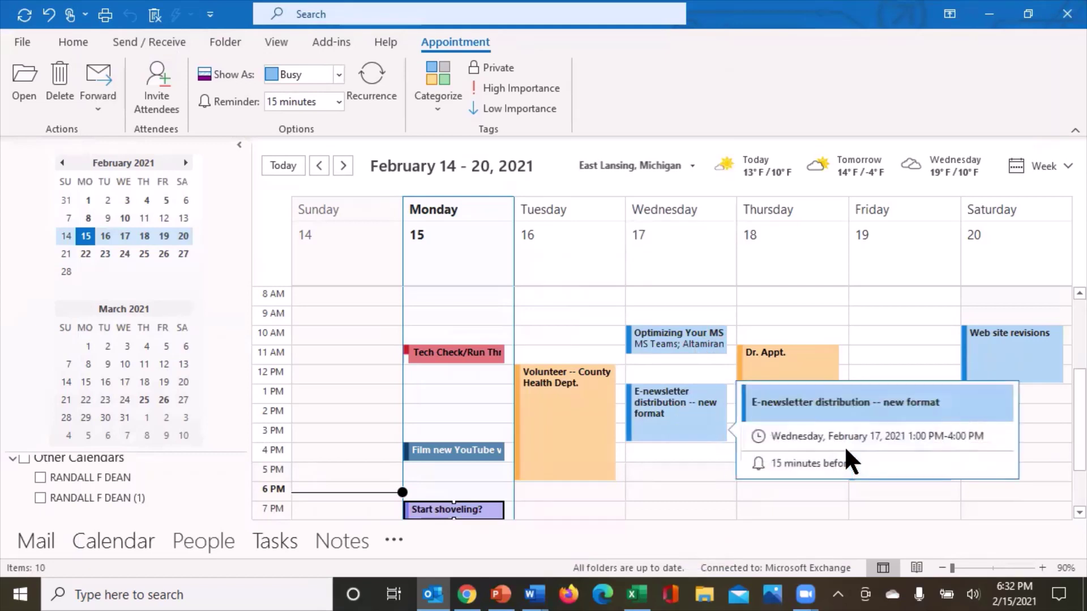
{"action": "right_click", "coordinate": [673, 430]}
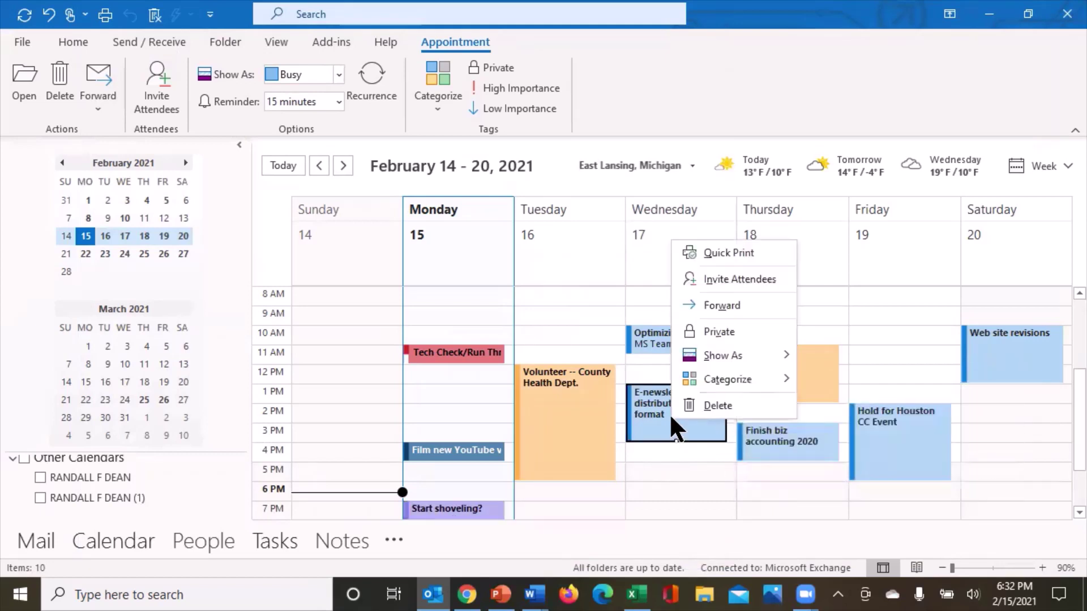
{"action": "mouse_move", "coordinate": [781, 386]}
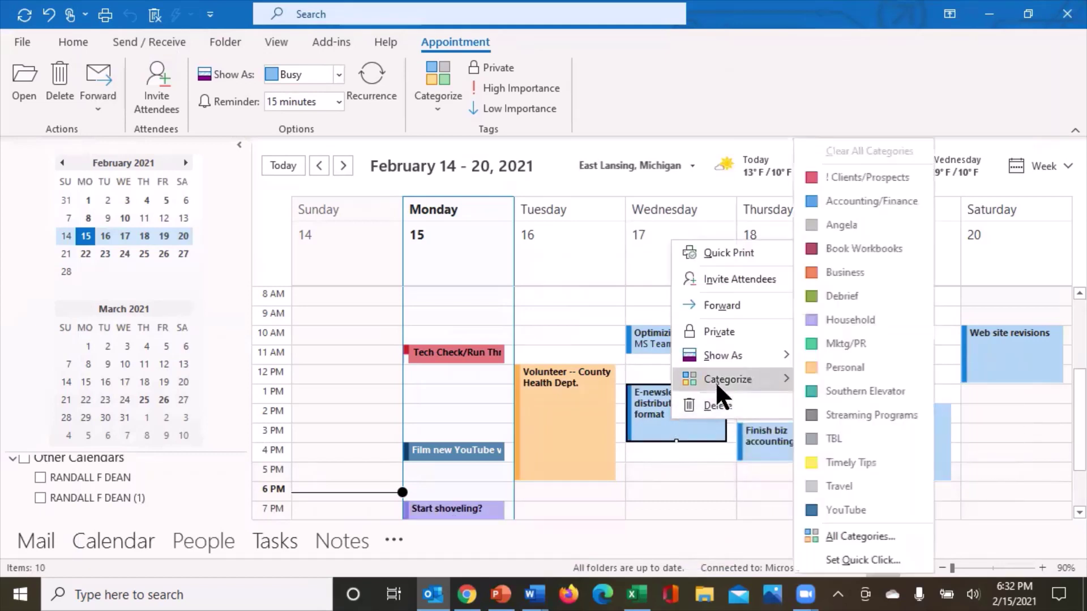
{"action": "left_click", "coordinate": [852, 463]}
Assign the Accounting/Finance category to Thursday's "Finish biz accounting 2020" appointment
{"action": "right_click", "coordinate": [790, 453]}
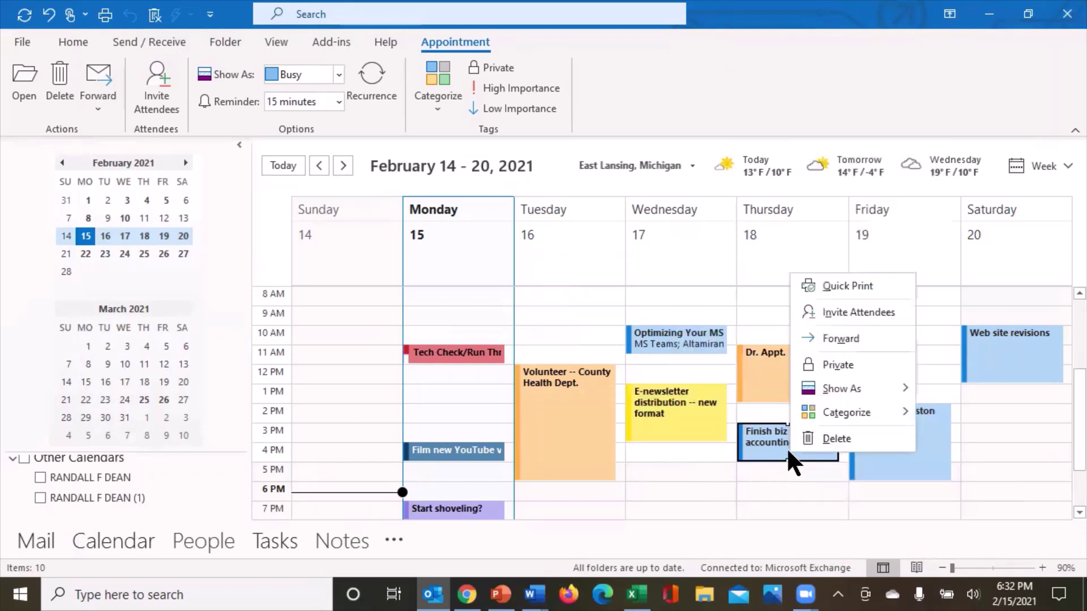
{"action": "mouse_move", "coordinate": [838, 413]}
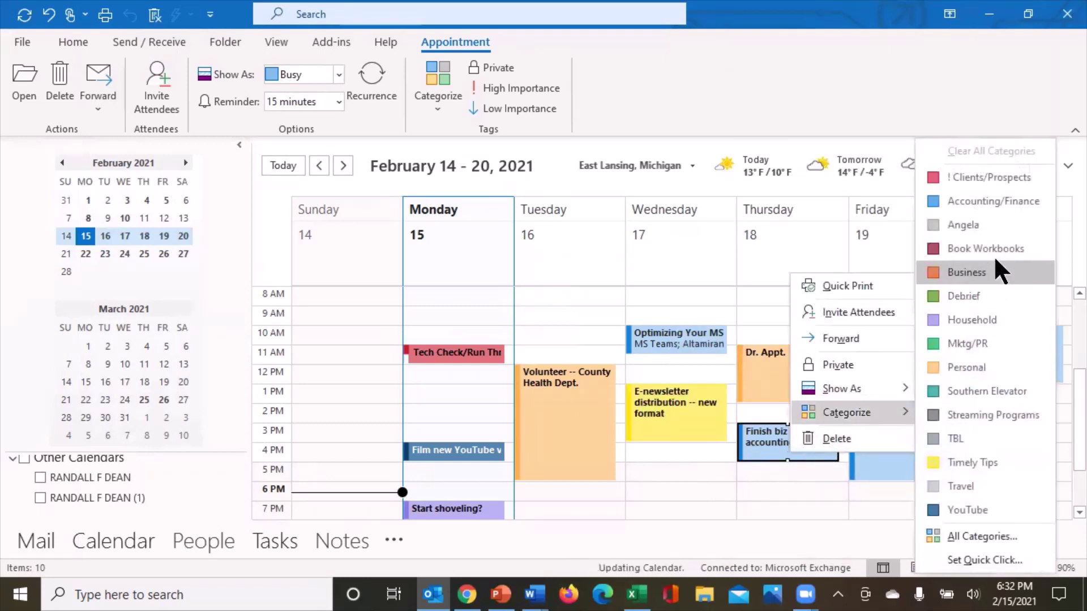
{"action": "left_click", "coordinate": [993, 201]}
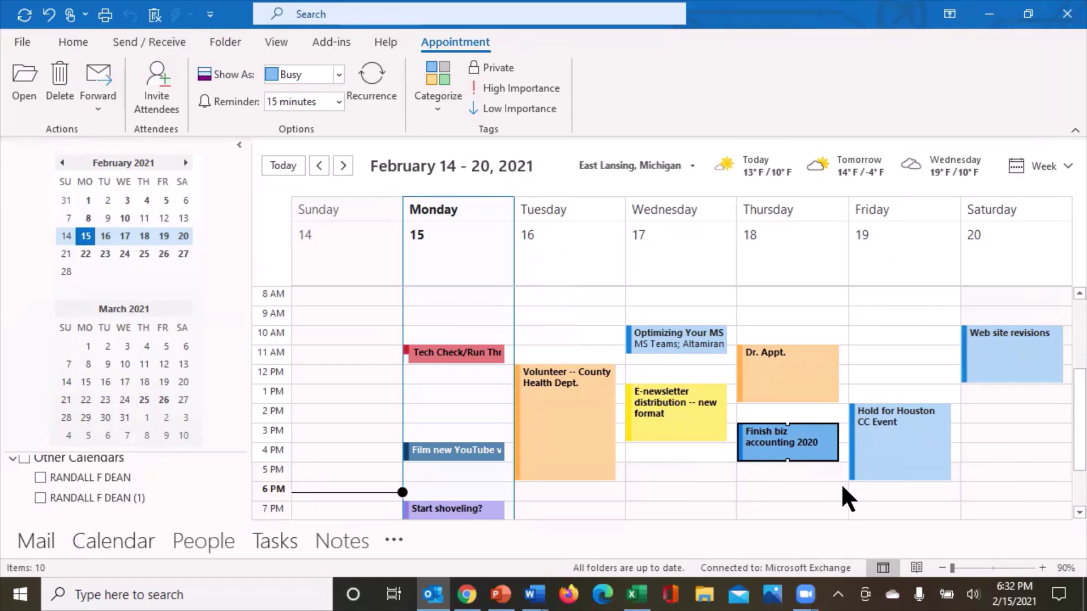
Open Thursday's Dr. Appt. appointment and turn it into a meeting with invited attendees
{"action": "left_click", "coordinate": [813, 389]}
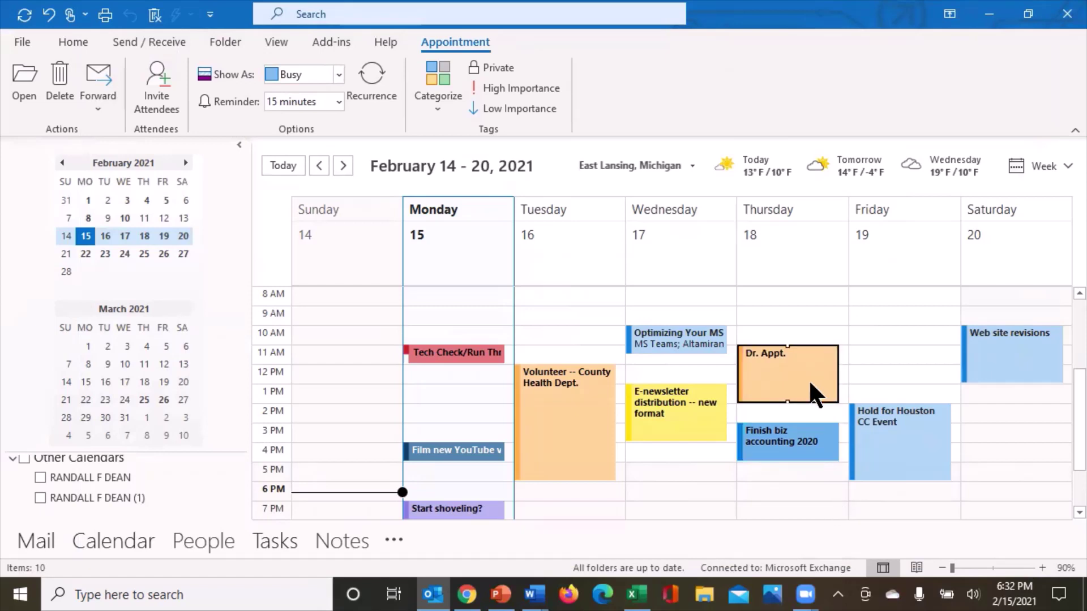
{"action": "double_click", "coordinate": [811, 385]}
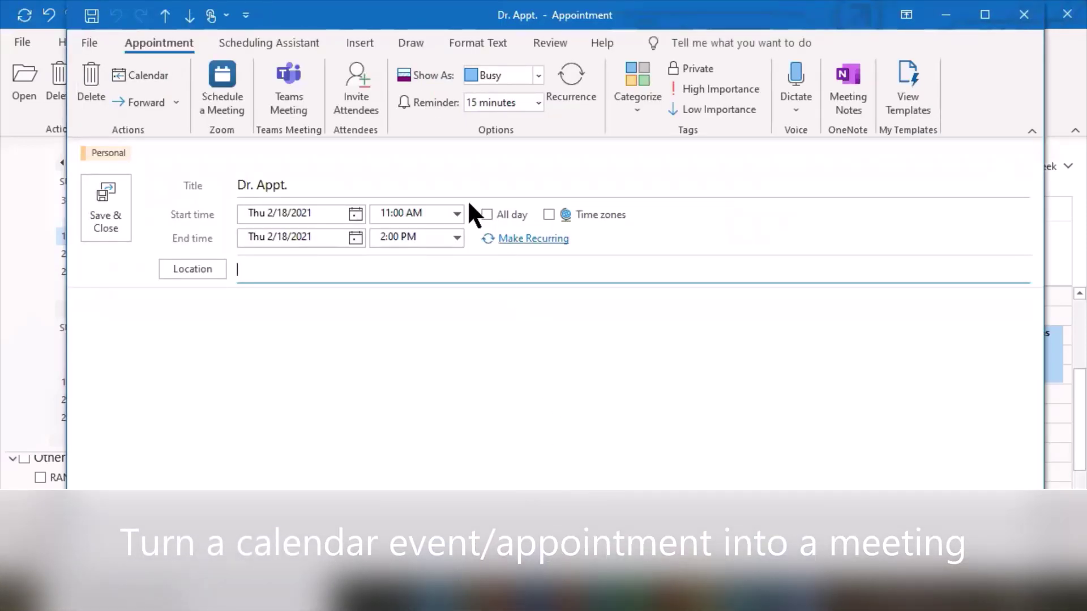
{"action": "left_click", "coordinate": [357, 108]}
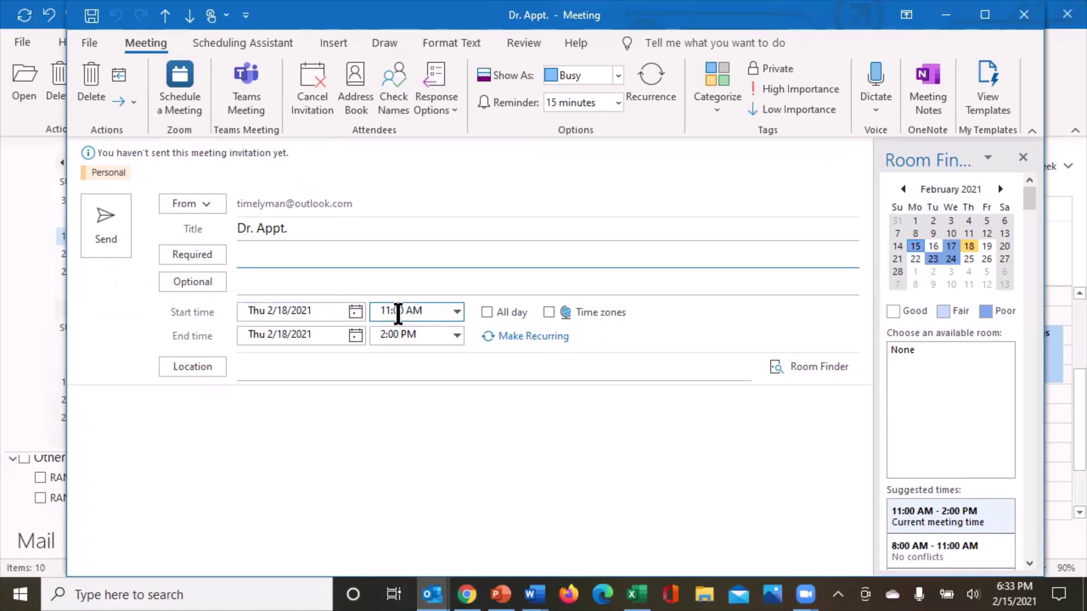
Check the Dr. Appt. meeting's availability in the Scheduling Assistant and cancel the invitation to revert it to an appointment
{"action": "left_click", "coordinate": [249, 42]}
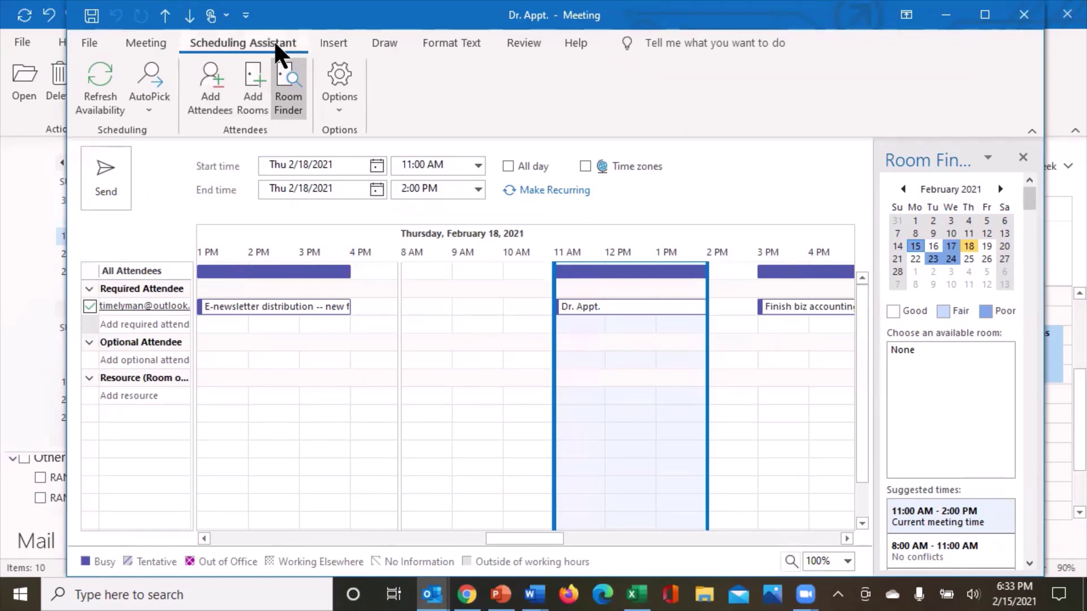
{"action": "left_click", "coordinate": [143, 40]}
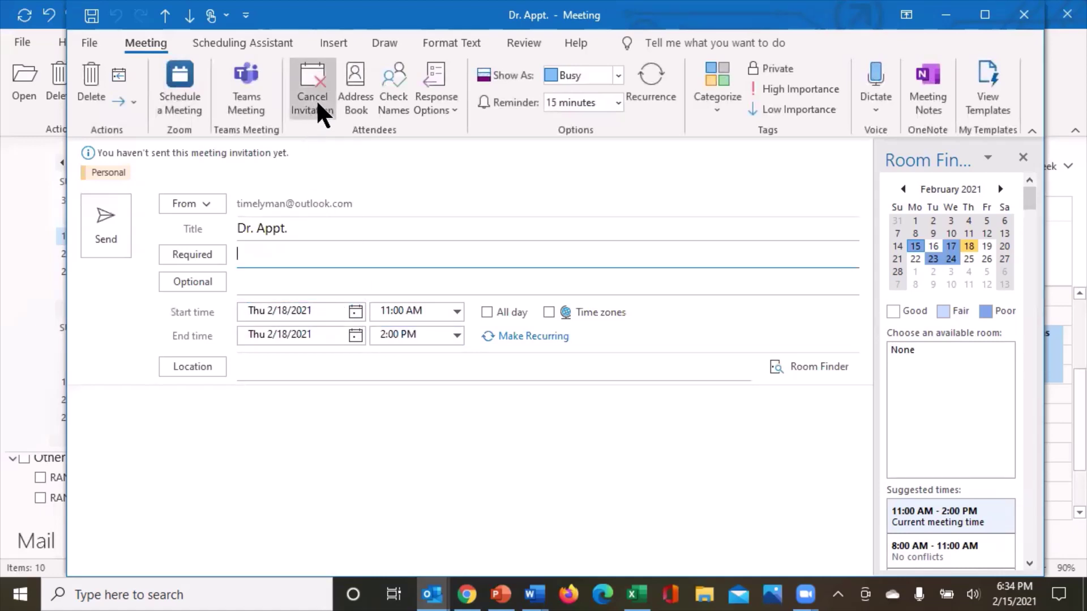
{"action": "left_click", "coordinate": [315, 101]}
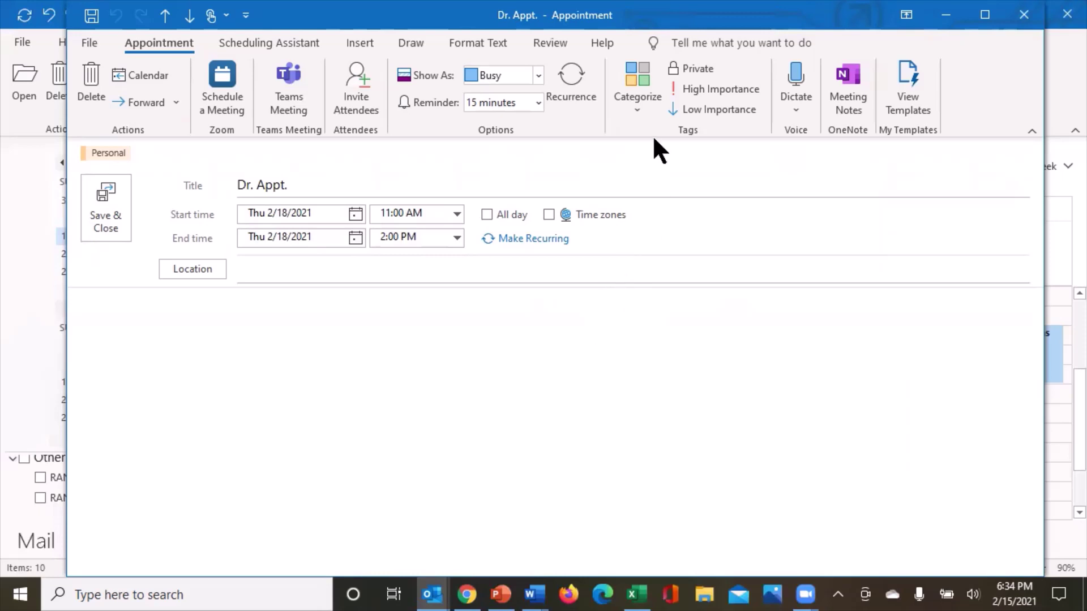
Try a monthly recurrence for the Dr. Appt. appointment on day 18 of every 6 months
{"action": "left_click", "coordinate": [572, 76]}
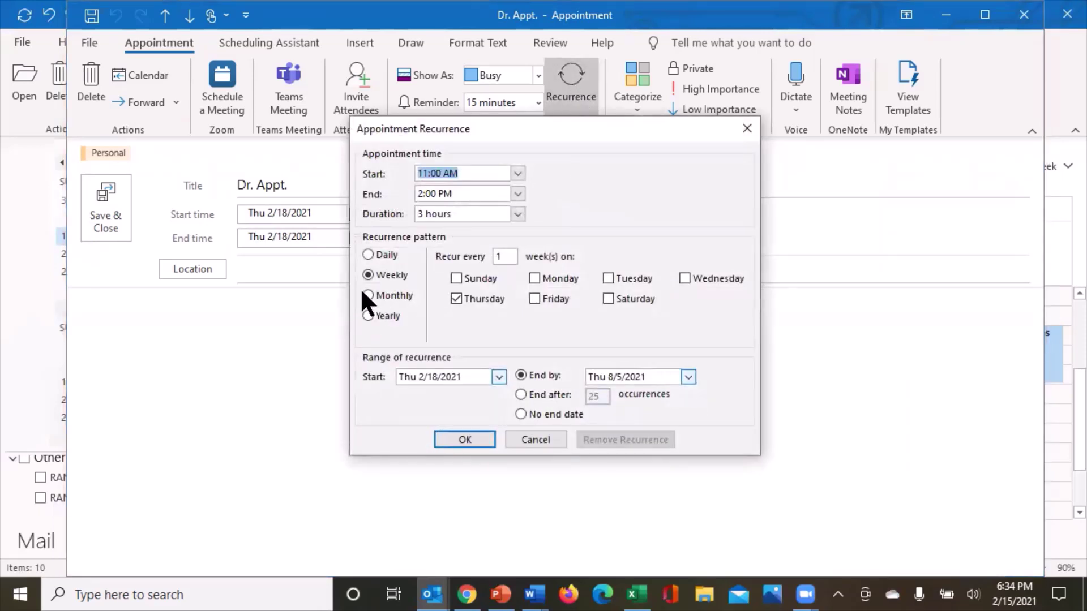
{"action": "left_click", "coordinate": [365, 294]}
{"action": "left_click", "coordinate": [575, 259]}
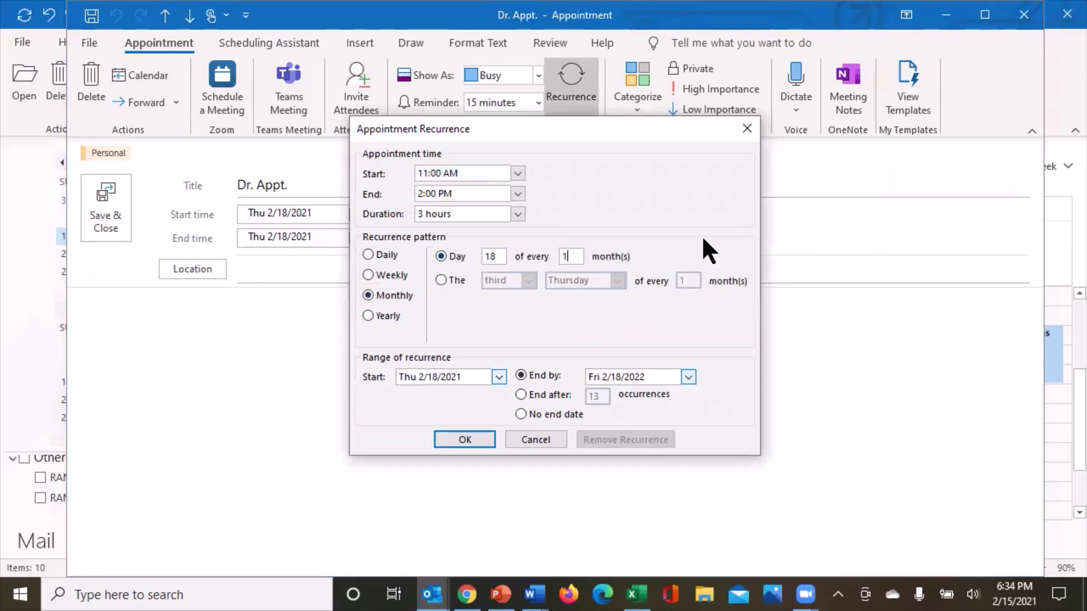
{"action": "key", "text": "BackSpace"}
{"action": "type", "text": "6"}
Try a daily recurrence with an end after 10 occurrences, clear the count, and discard the recurrence settings
{"action": "left_click", "coordinate": [368, 255]}
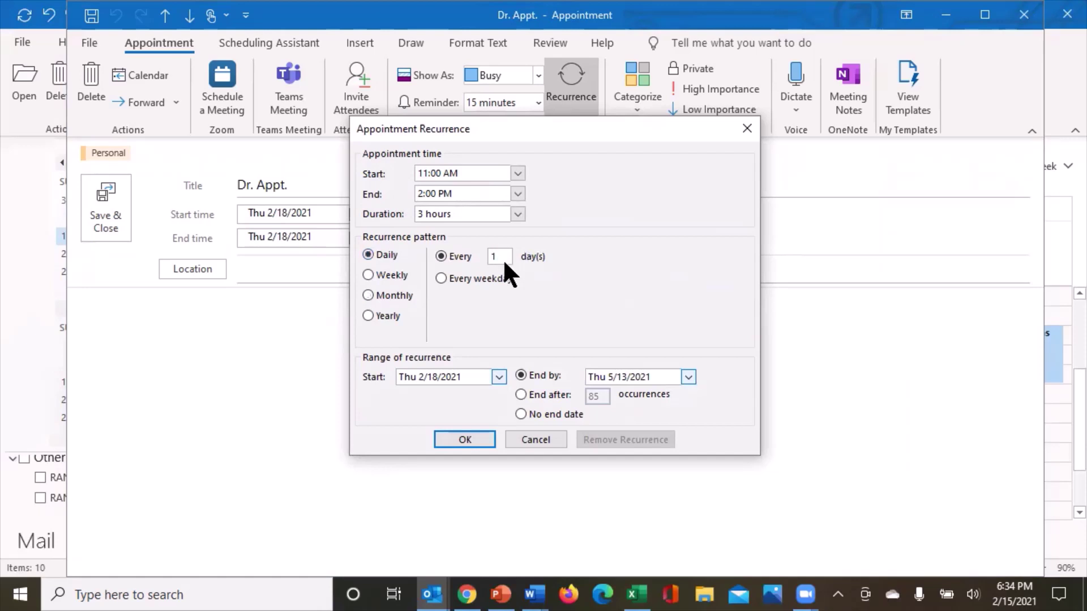
{"action": "left_click", "coordinate": [517, 390]}
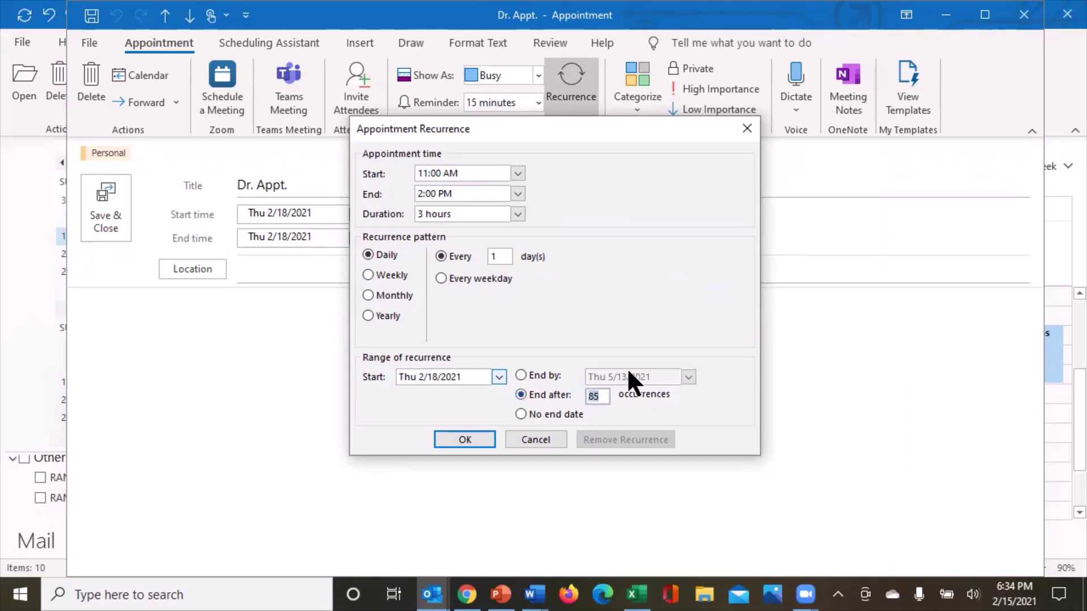
{"action": "type", "text": "10"}
{"action": "key", "text": "BackSpace"}
{"action": "key", "text": "BackSpace"}
{"action": "key", "text": "Return"}
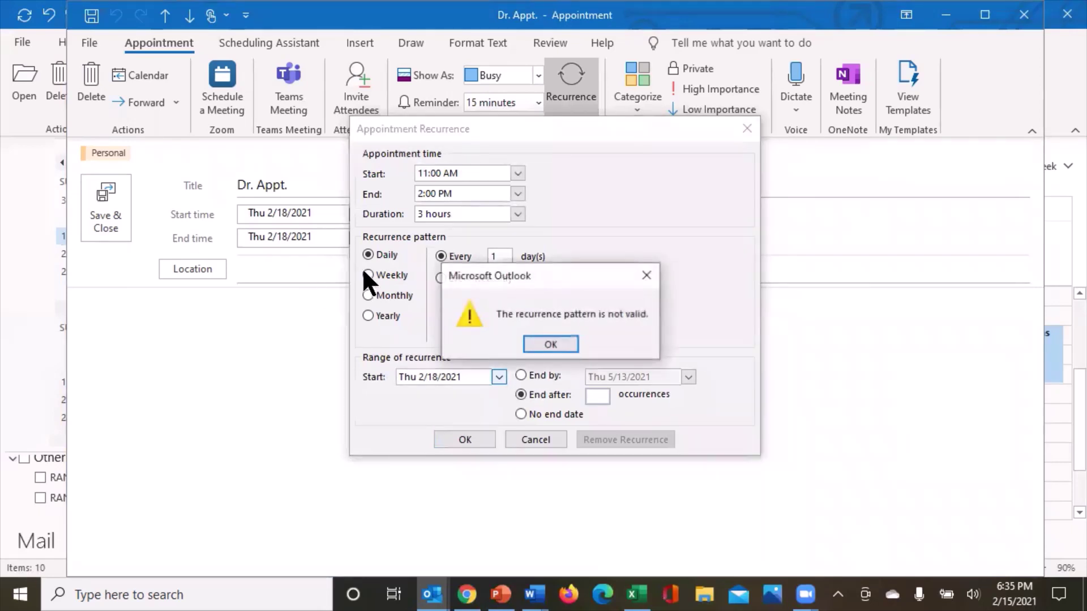
{"action": "left_click", "coordinate": [561, 346]}
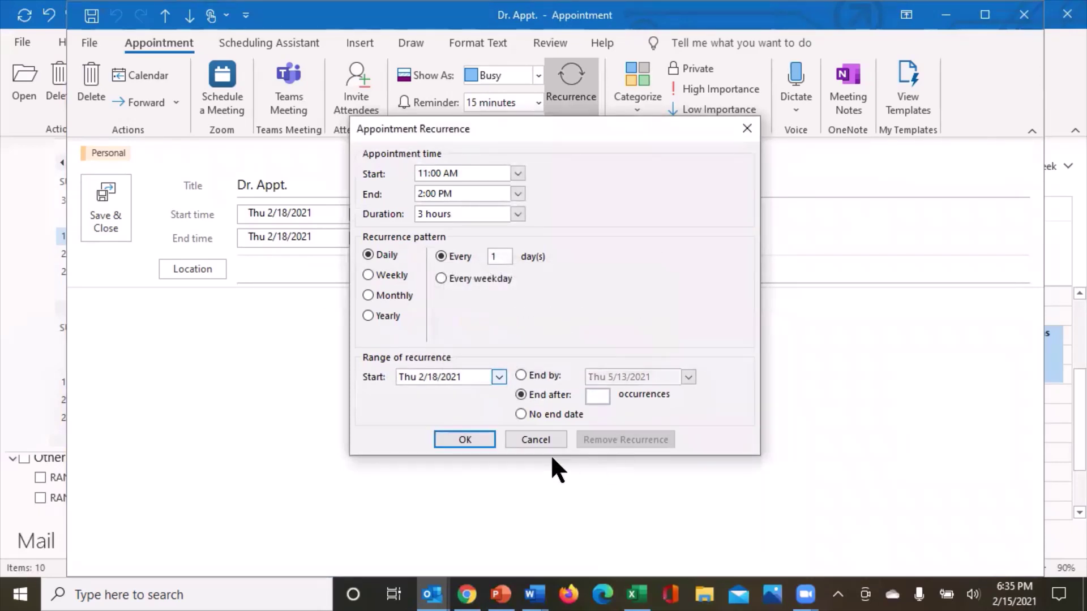
{"action": "left_click", "coordinate": [539, 440]}
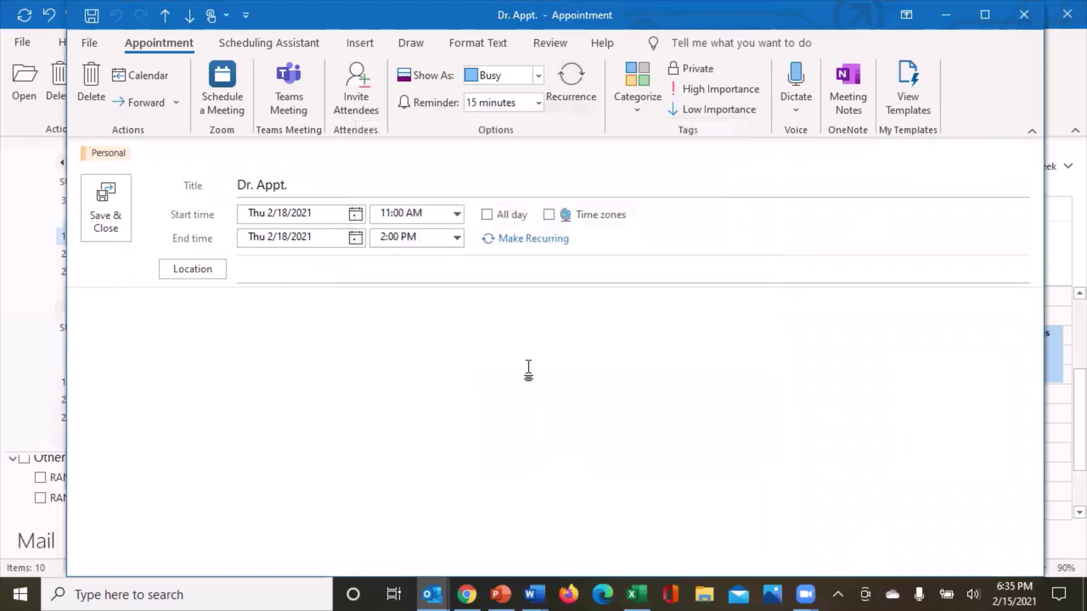
Try a weekly recurrence of every 3 weeks and a yearly pattern for Dr. Appt., and close the recurrence settings without applying them
{"action": "left_click", "coordinate": [568, 73]}
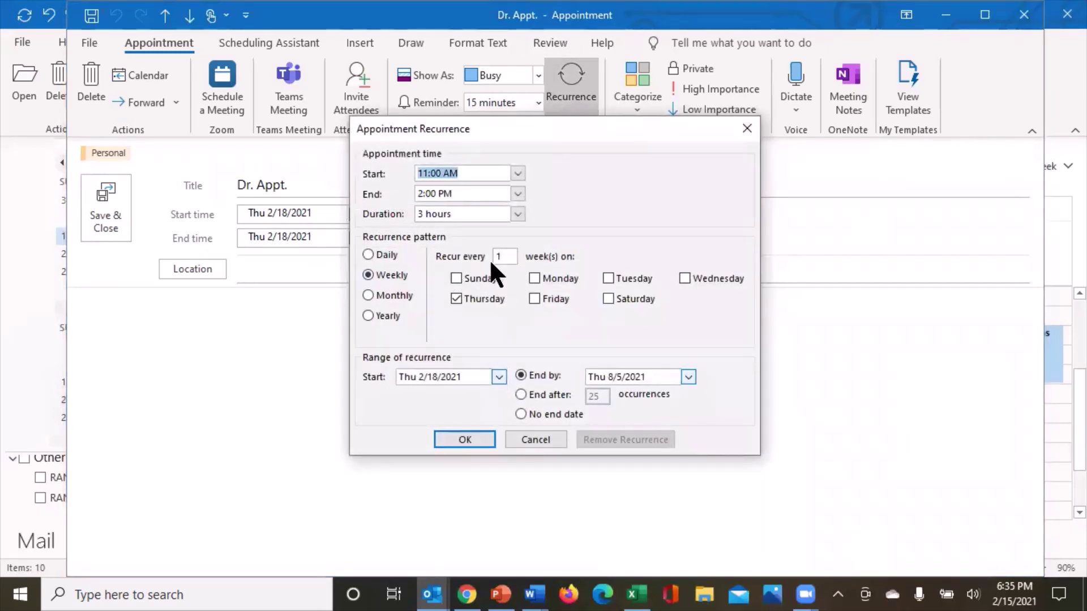
{"action": "left_click", "coordinate": [504, 256]}
{"action": "key", "text": "BackSpace"}
{"action": "type", "text": "3"}
{"action": "key", "text": "BackSpace"}
{"action": "left_click", "coordinate": [367, 316]}
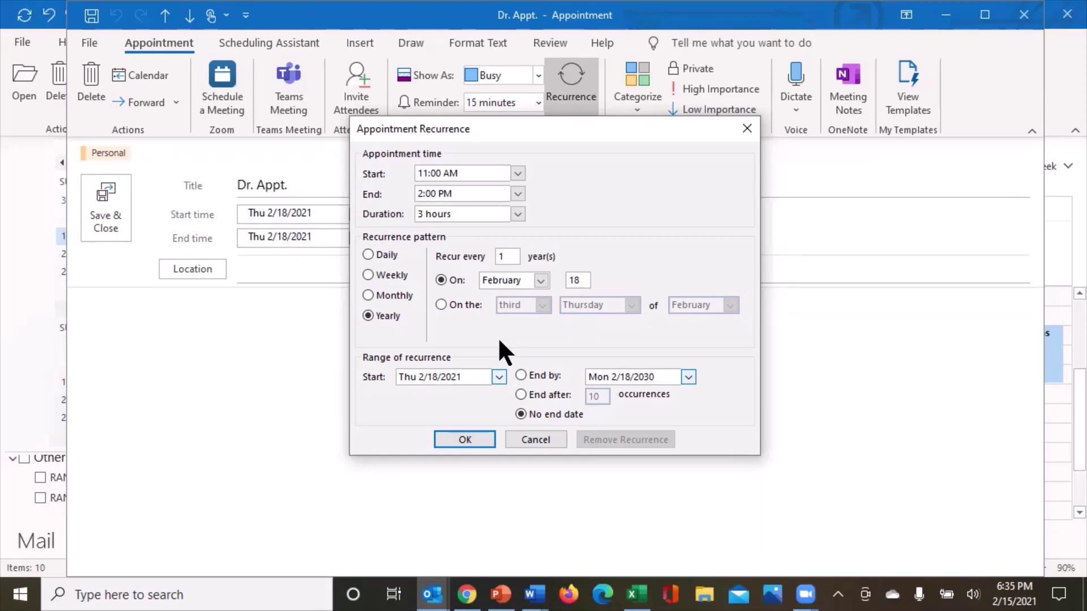
{"action": "left_click", "coordinate": [744, 129]}
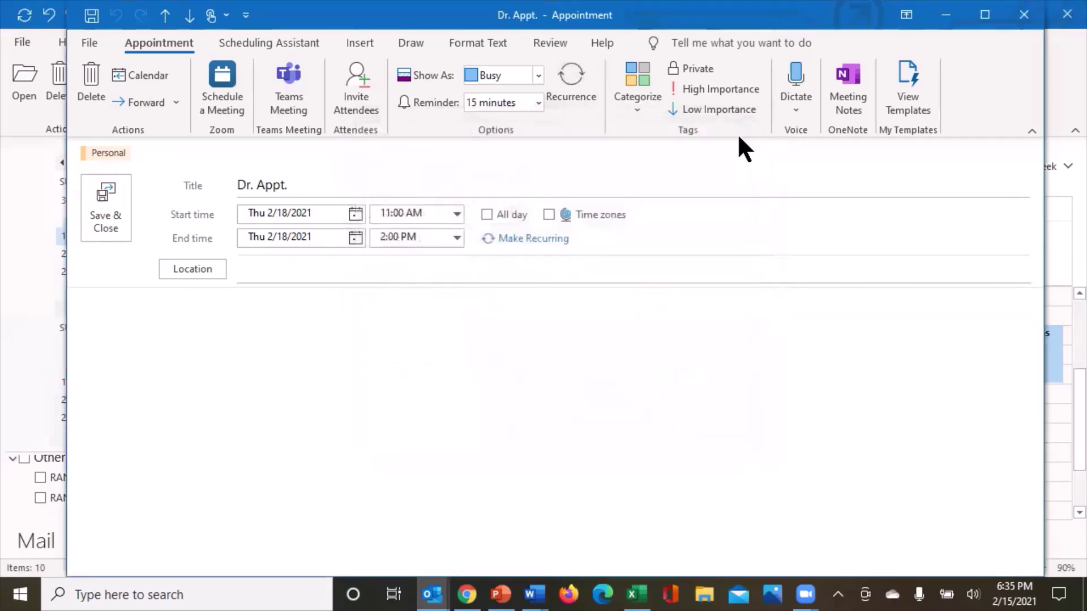
Examine the available reminder times for Dr. Appt. and close the appointment without saving changes
{"action": "left_click", "coordinate": [535, 101]}
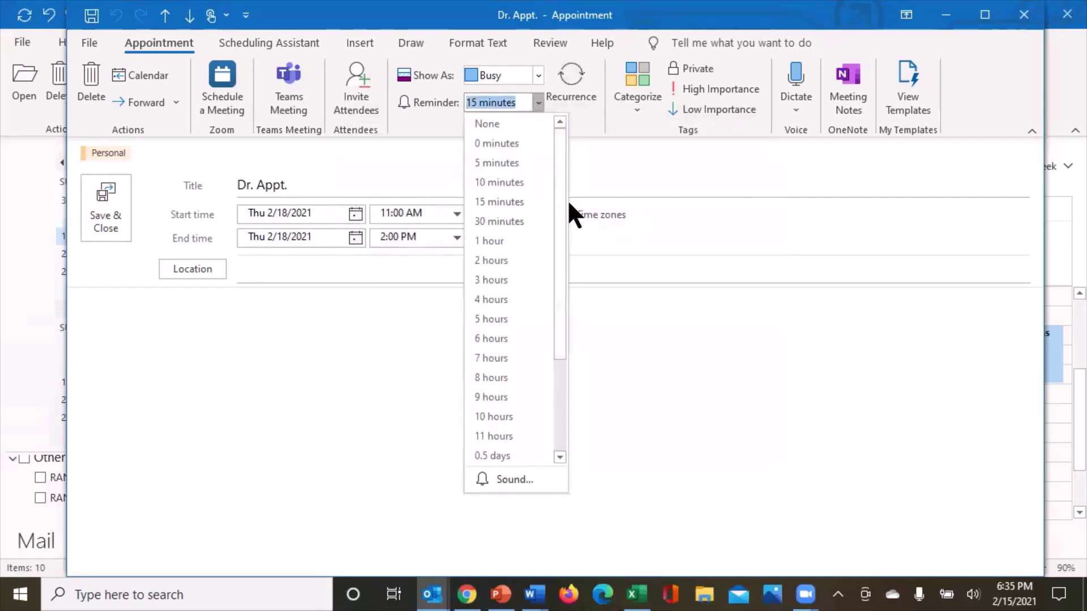
{"action": "left_click_drag", "start_coordinate": [562, 280], "coordinate": [557, 457]}
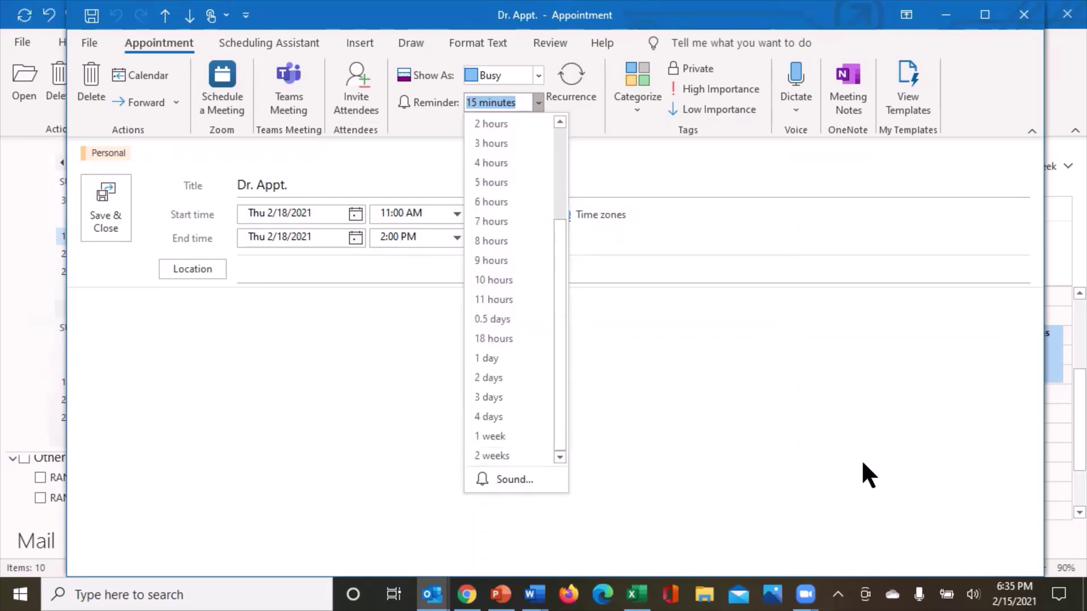
{"action": "left_click", "coordinate": [837, 468]}
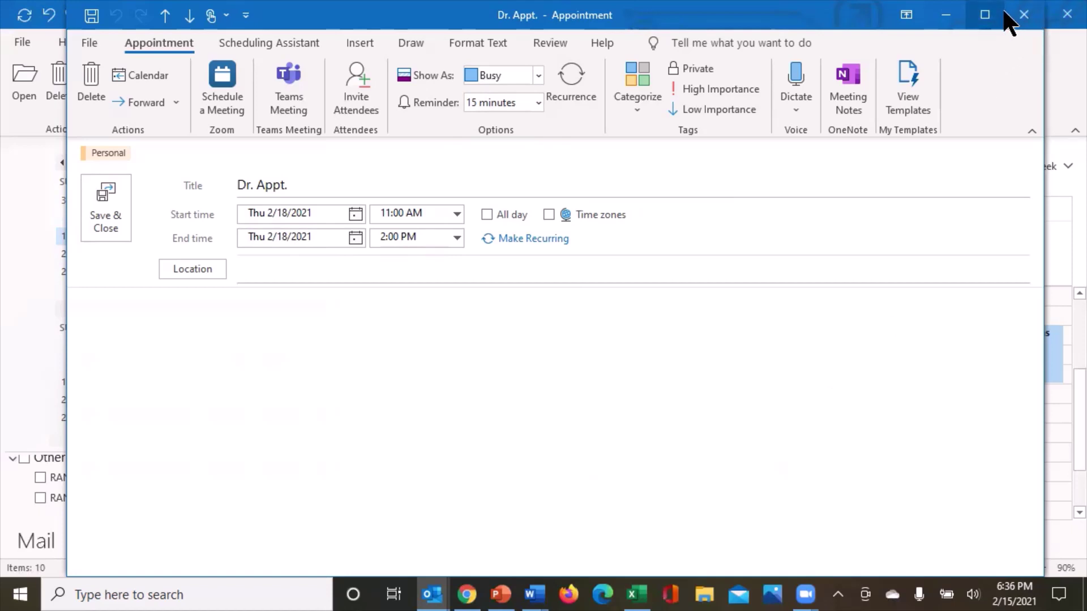
{"action": "left_click", "coordinate": [1020, 14]}
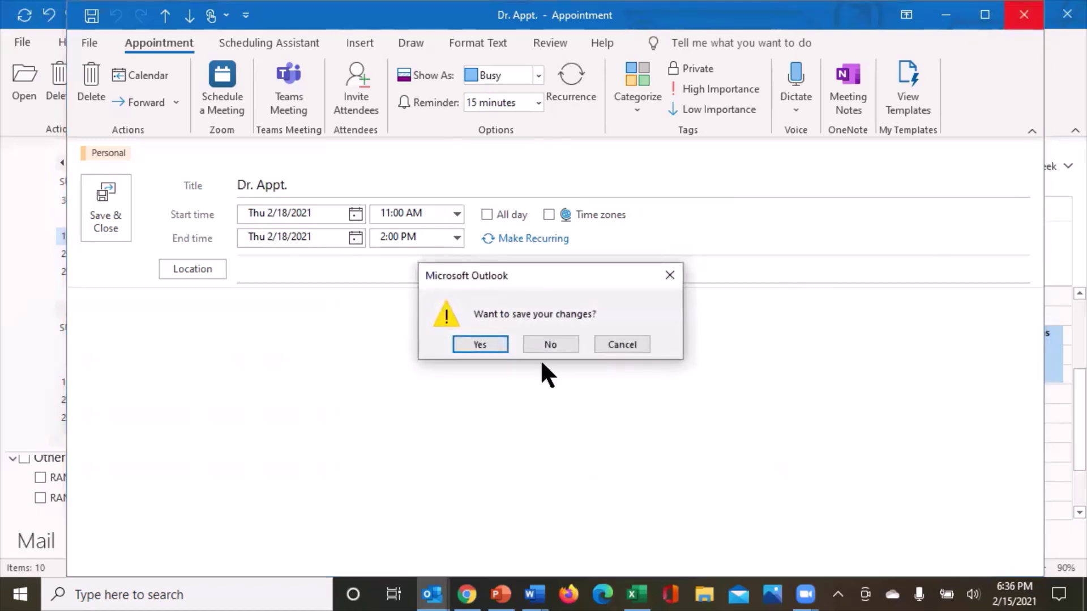
{"action": "left_click", "coordinate": [560, 345]}
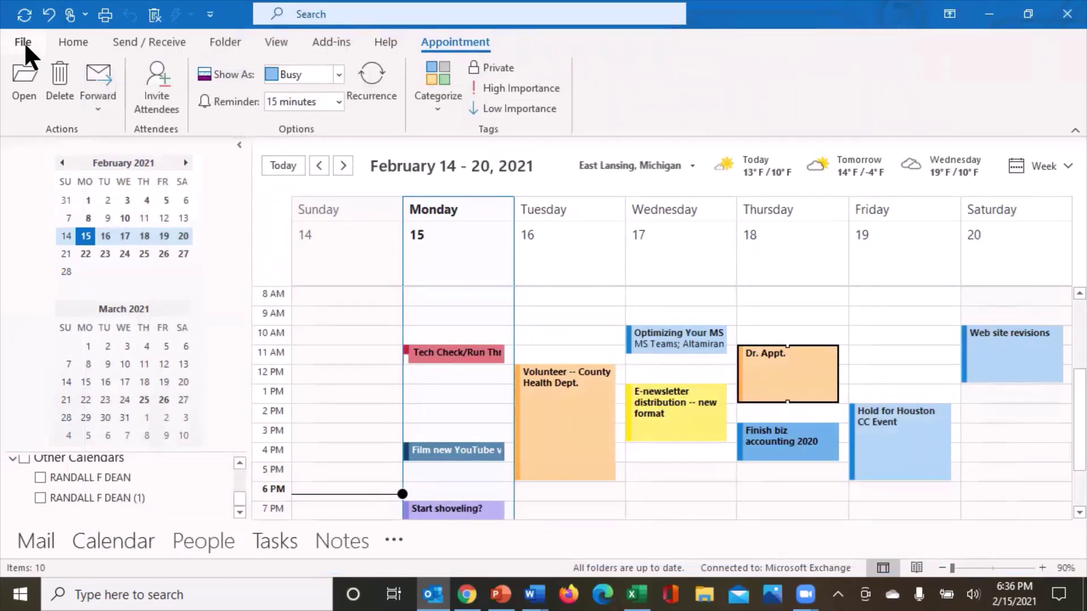
Open the calendar options and set the start of the work hours to 9:30 AM
{"action": "left_click", "coordinate": [23, 42]}
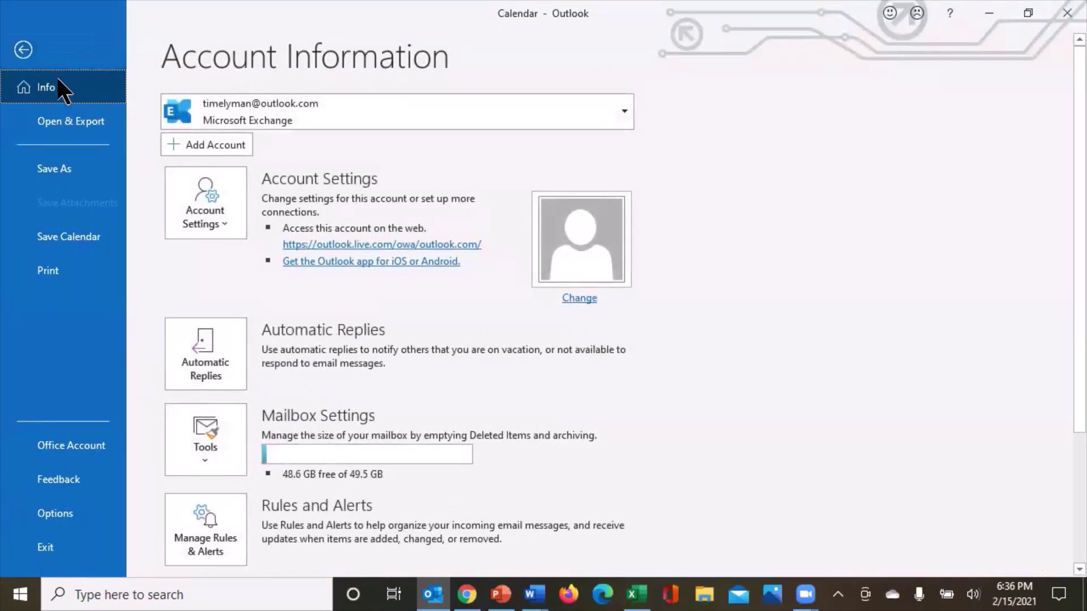
{"action": "left_click", "coordinate": [65, 514]}
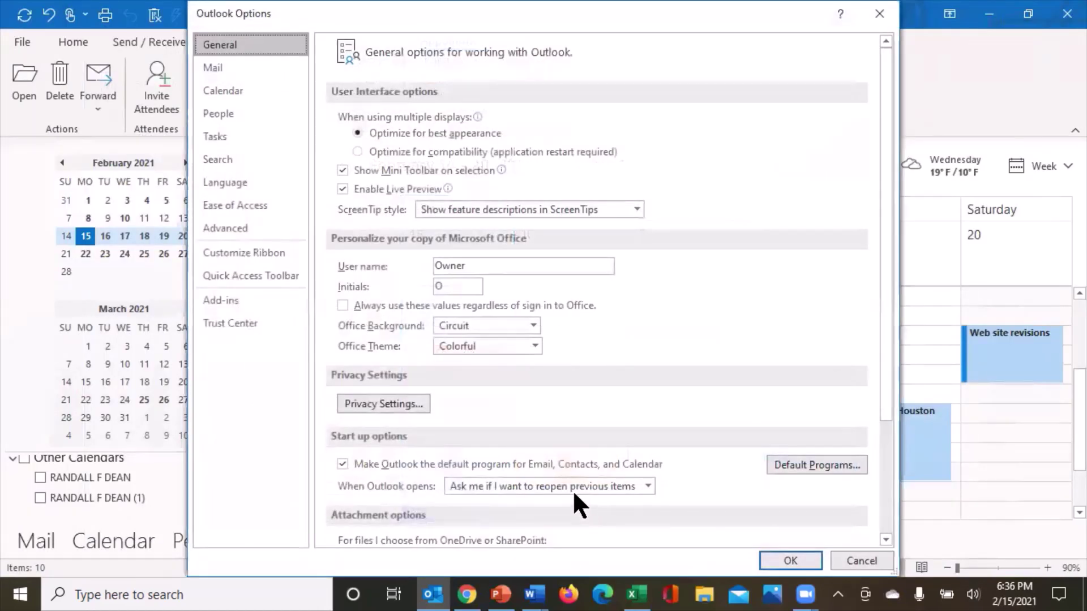
{"action": "left_click", "coordinate": [234, 91]}
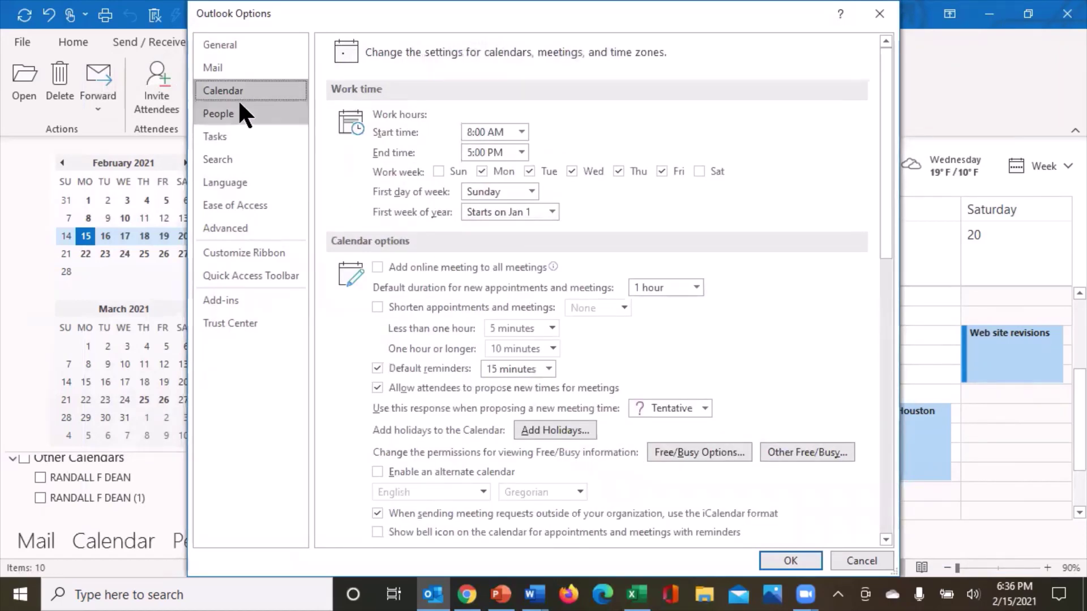
{"action": "left_click", "coordinate": [521, 131]}
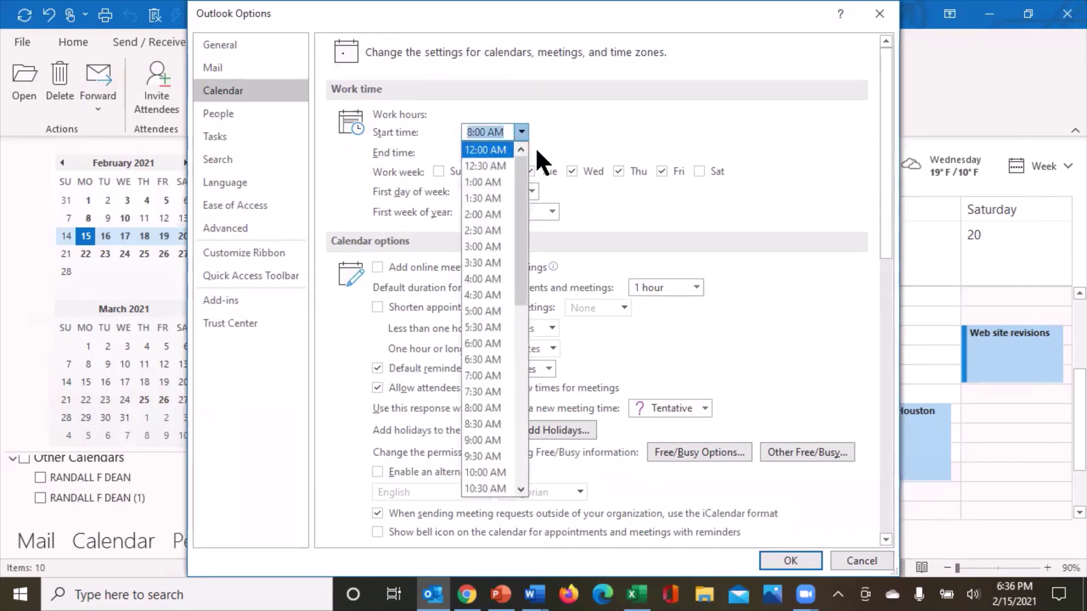
{"action": "left_click_drag", "start_coordinate": [526, 216], "coordinate": [522, 262]}
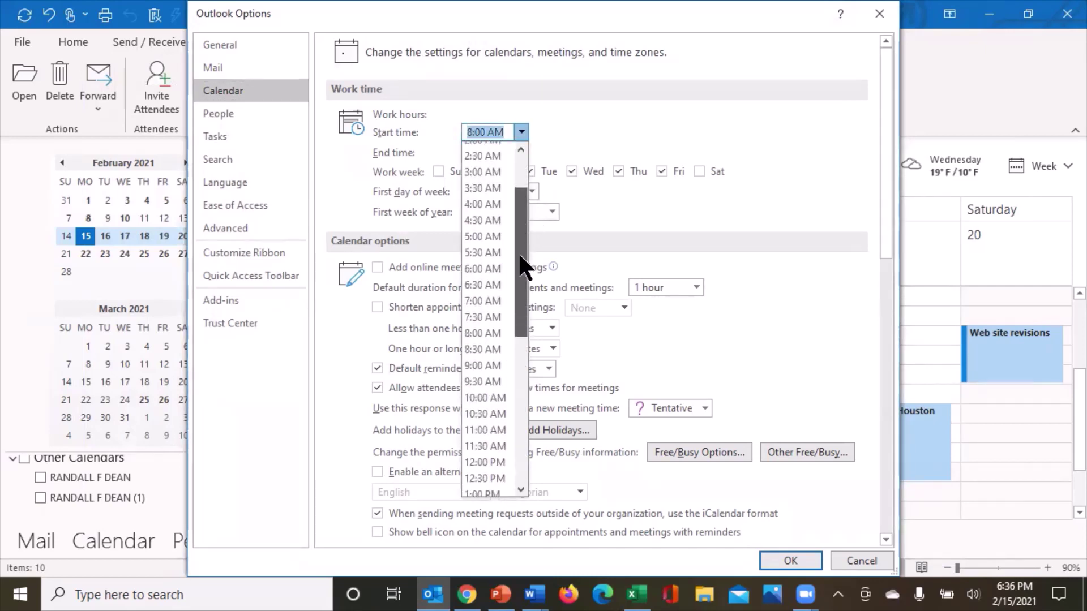
{"action": "left_click", "coordinate": [477, 380]}
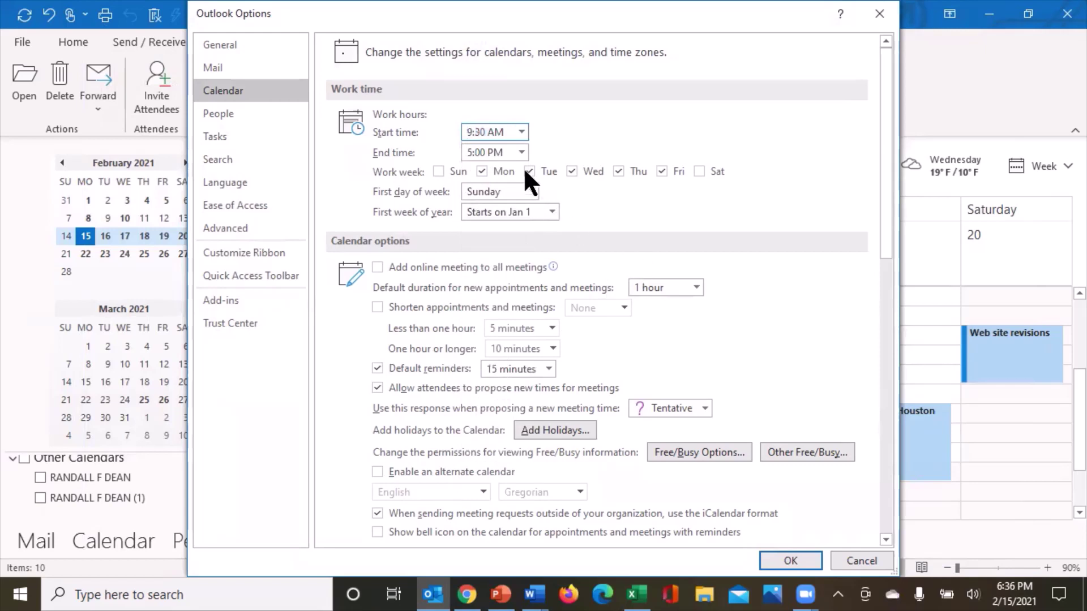
Set the end of the work hours to 6:30 PM and add Saturday to the work week
{"action": "left_click", "coordinate": [521, 152]}
{"action": "left_click_drag", "start_coordinate": [523, 205], "coordinate": [519, 343]}
{"action": "left_click", "coordinate": [487, 460]}
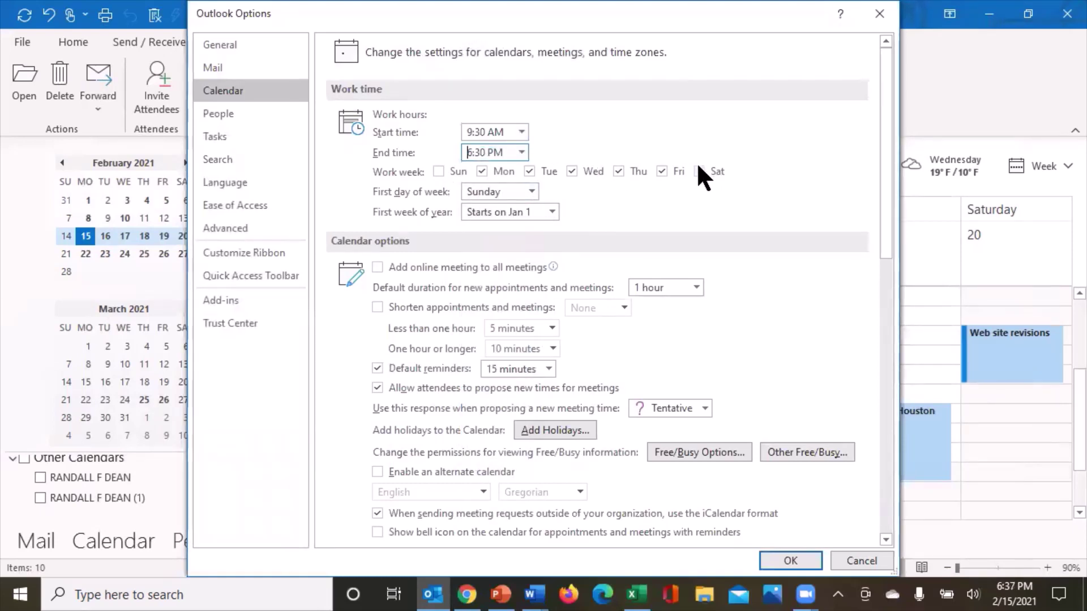
{"action": "left_click", "coordinate": [717, 172]}
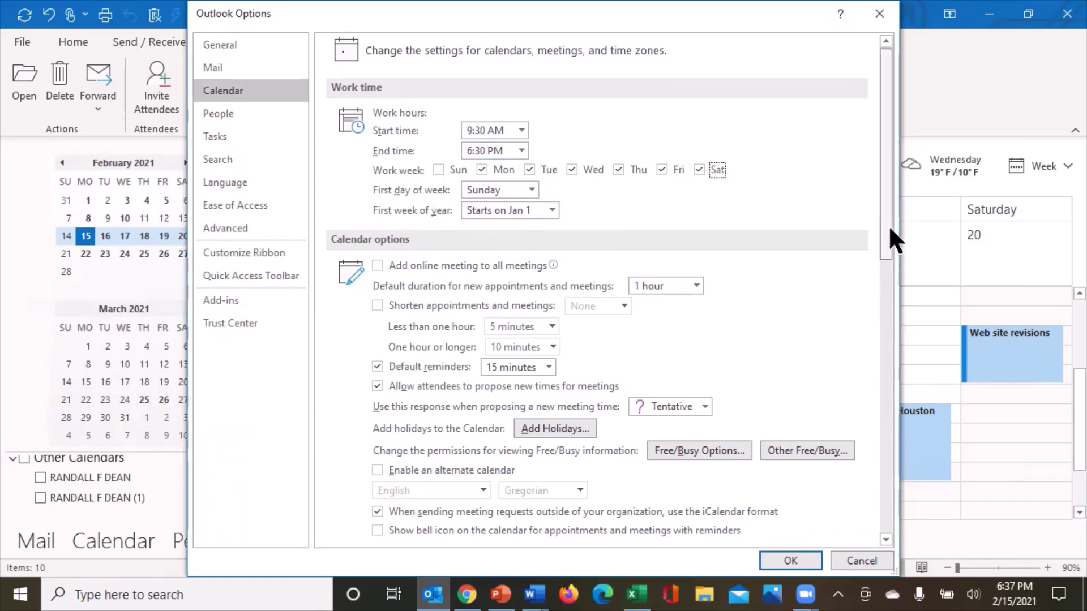
Examine the default appointment duration choices and the display and time zone settings, and close the options without applying changes
{"action": "left_click_drag", "start_coordinate": [889, 228], "coordinate": [891, 249]}
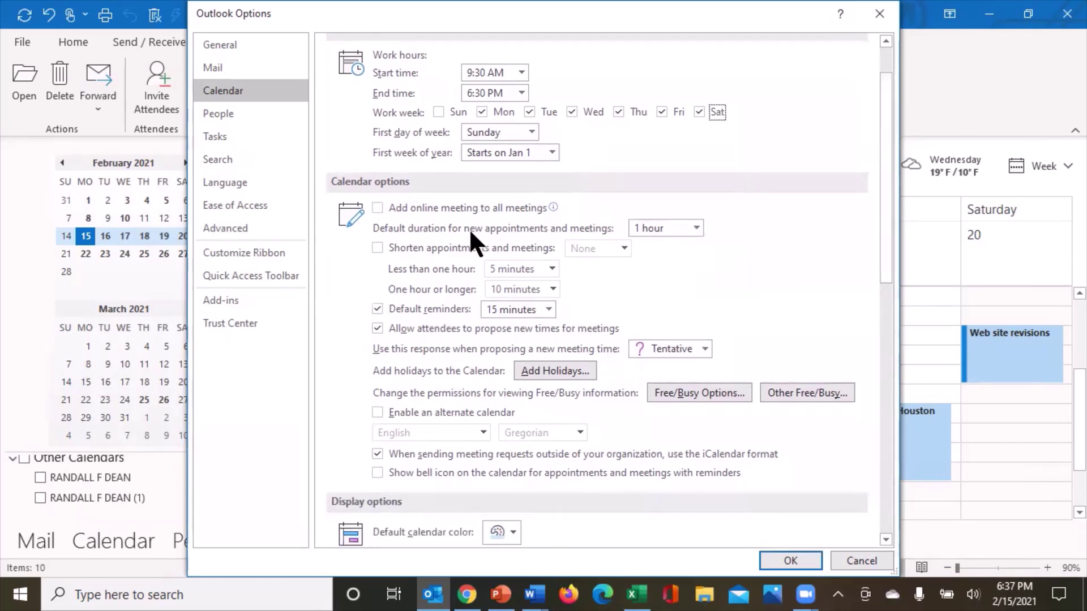
{"action": "left_click", "coordinate": [696, 226]}
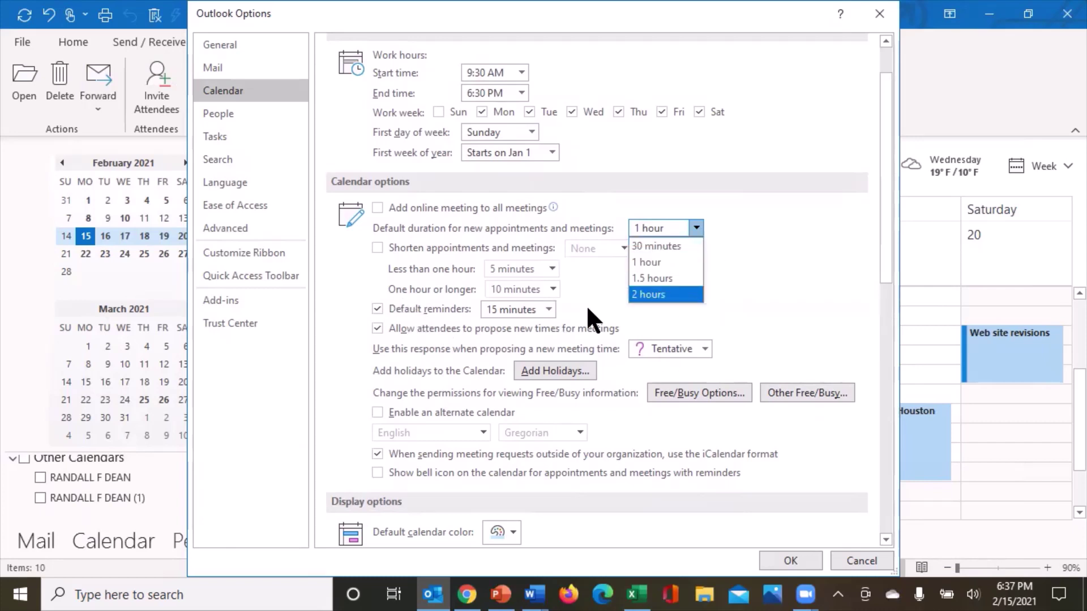
{"action": "left_click", "coordinate": [812, 310]}
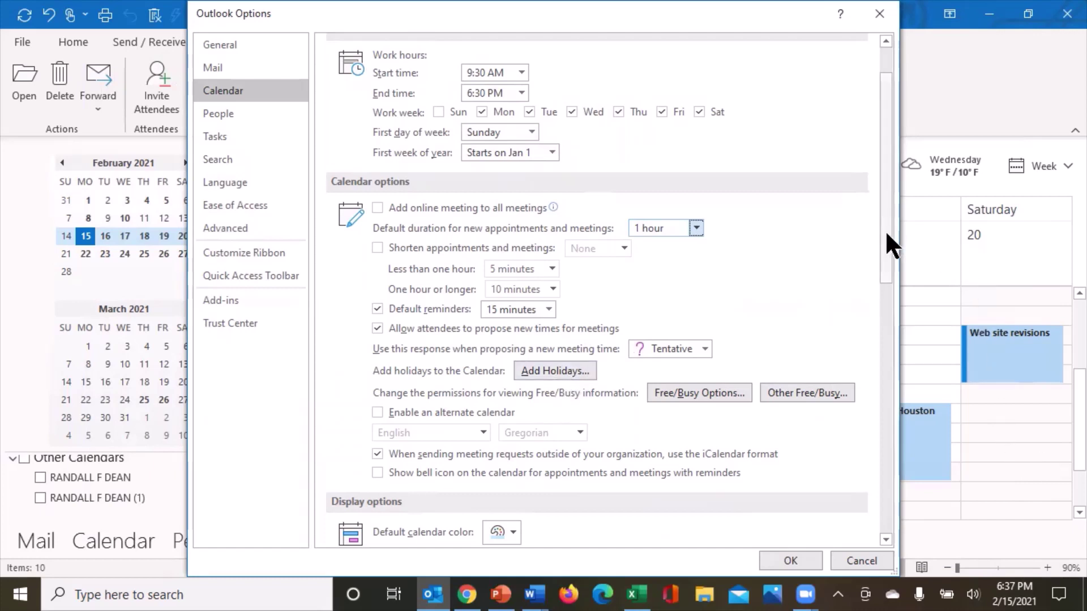
{"action": "left_click_drag", "start_coordinate": [885, 229], "coordinate": [898, 420]}
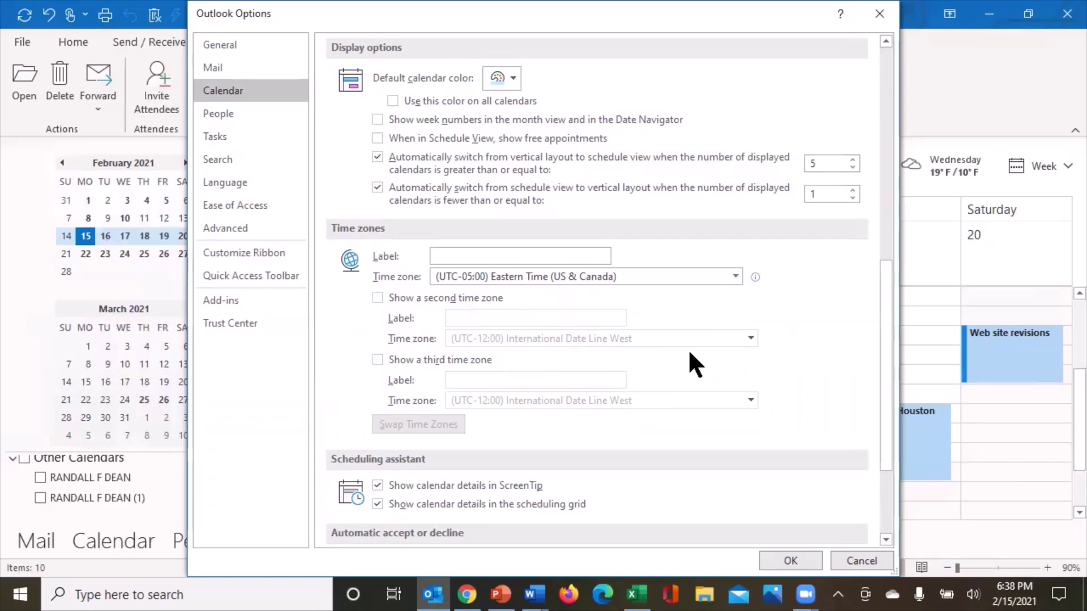
{"action": "left_click", "coordinate": [872, 25]}
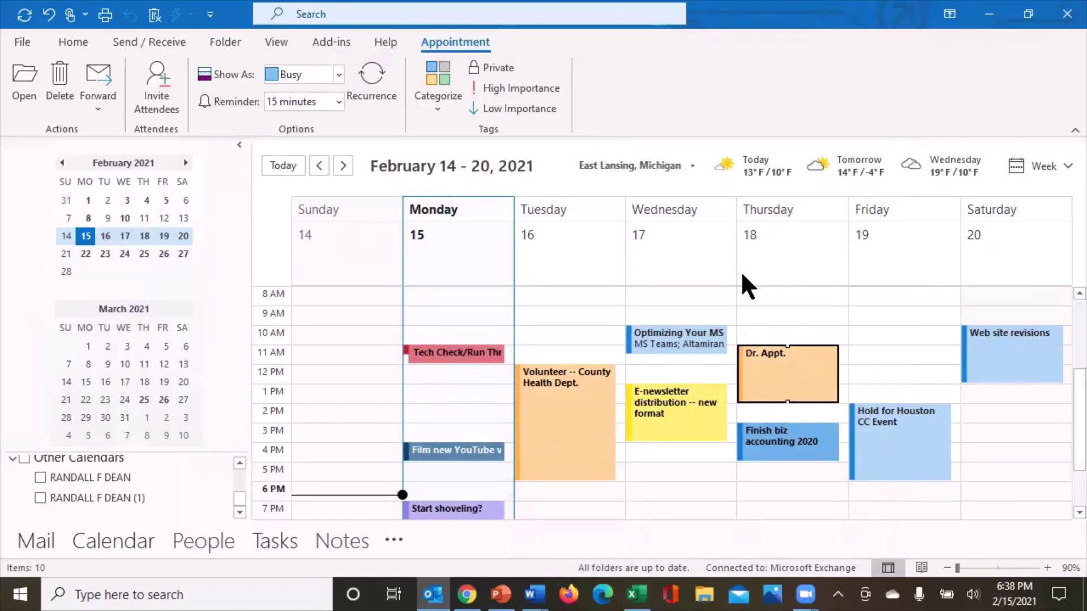
Open the advanced options and examine the folder choices for where Outlook starts, leaving the folder selection without a change
{"action": "left_click", "coordinate": [22, 43]}
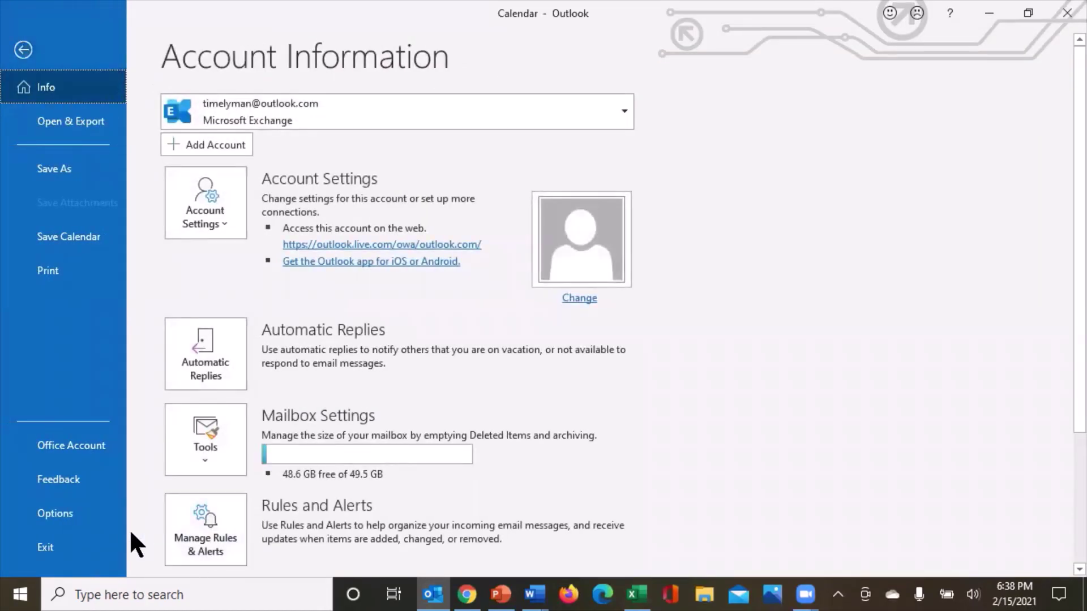
{"action": "left_click", "coordinate": [96, 512]}
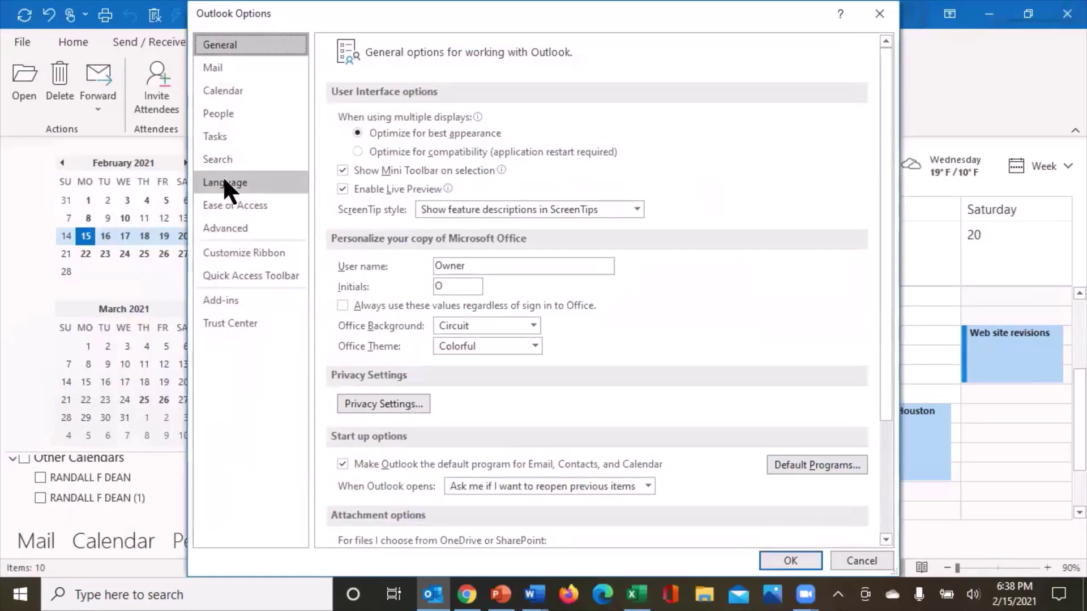
{"action": "left_click", "coordinate": [234, 221]}
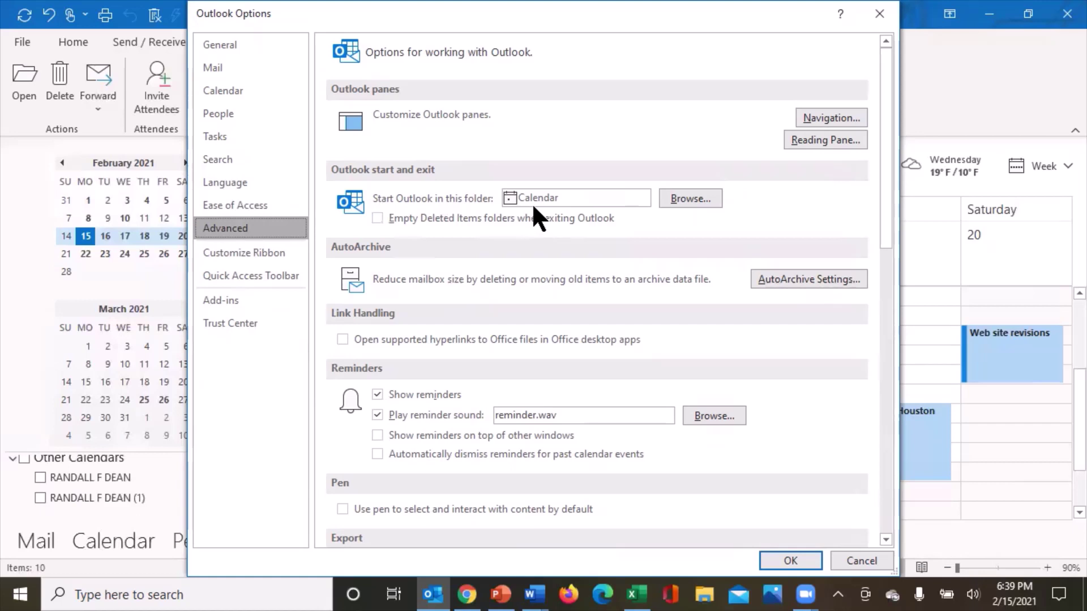
{"action": "left_click", "coordinate": [692, 199]}
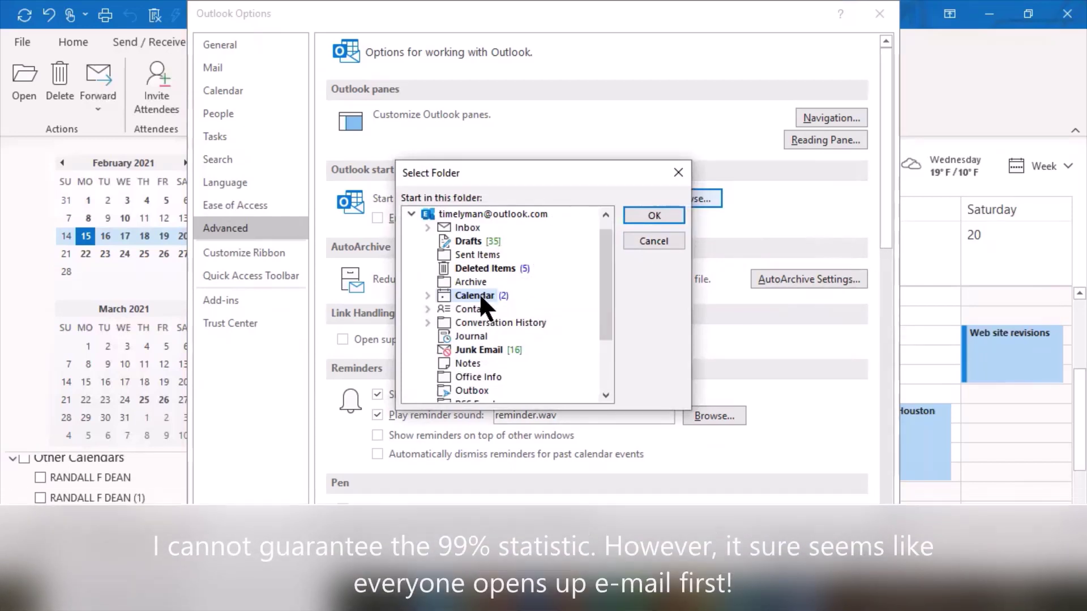
{"action": "left_click", "coordinate": [679, 170]}
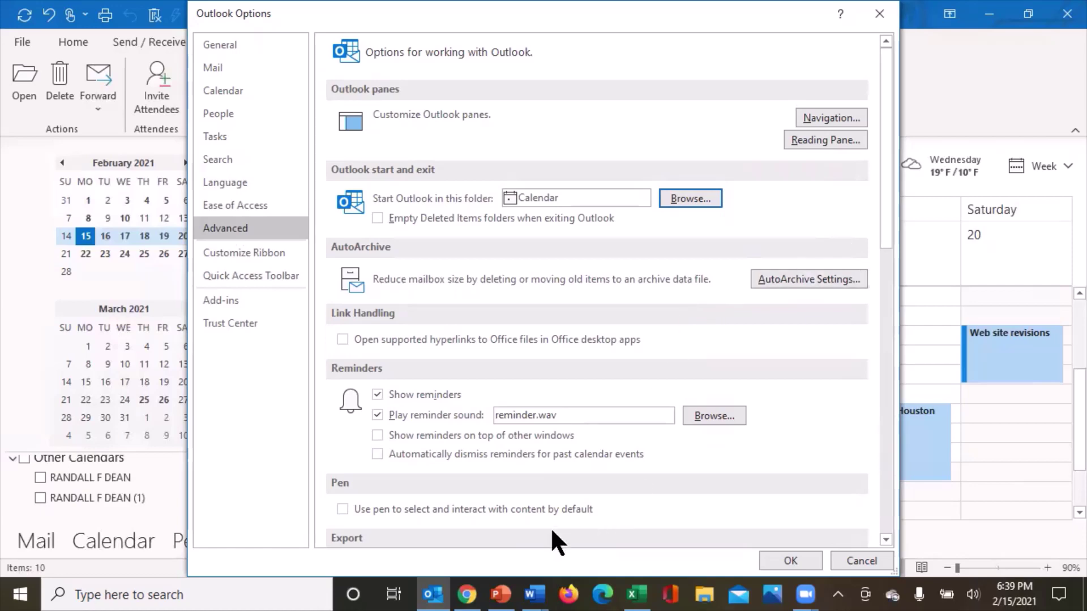
Switch to the YouTube_Video_Cover1.pptx presentation in PowerPoint and start the slide show from the current title slide
{"action": "left_click", "coordinate": [498, 594]}
{"action": "left_click", "coordinate": [632, 451]}
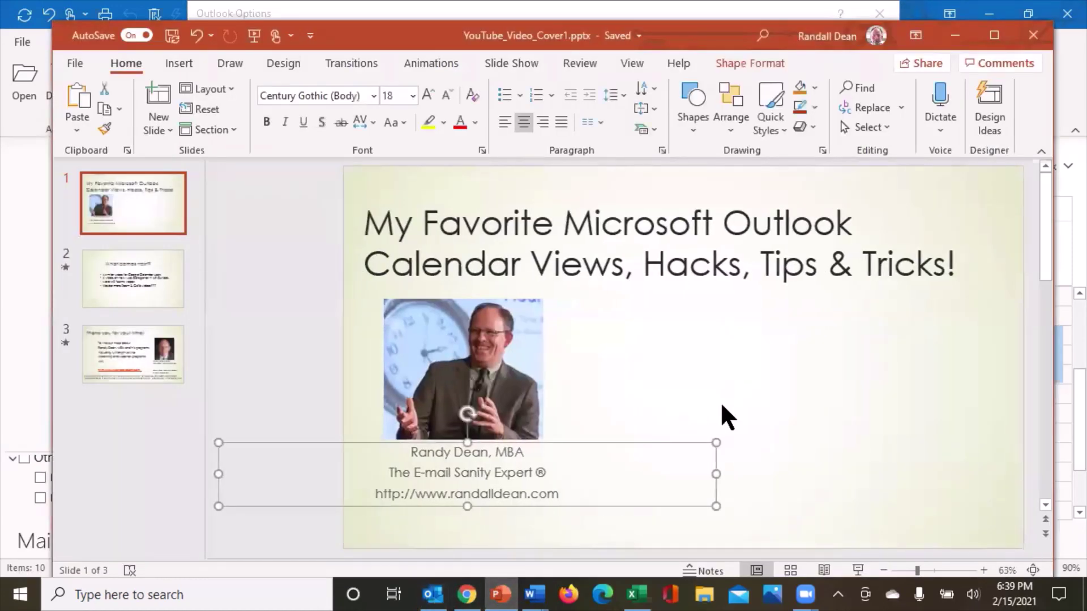
{"action": "left_click", "coordinate": [778, 362]}
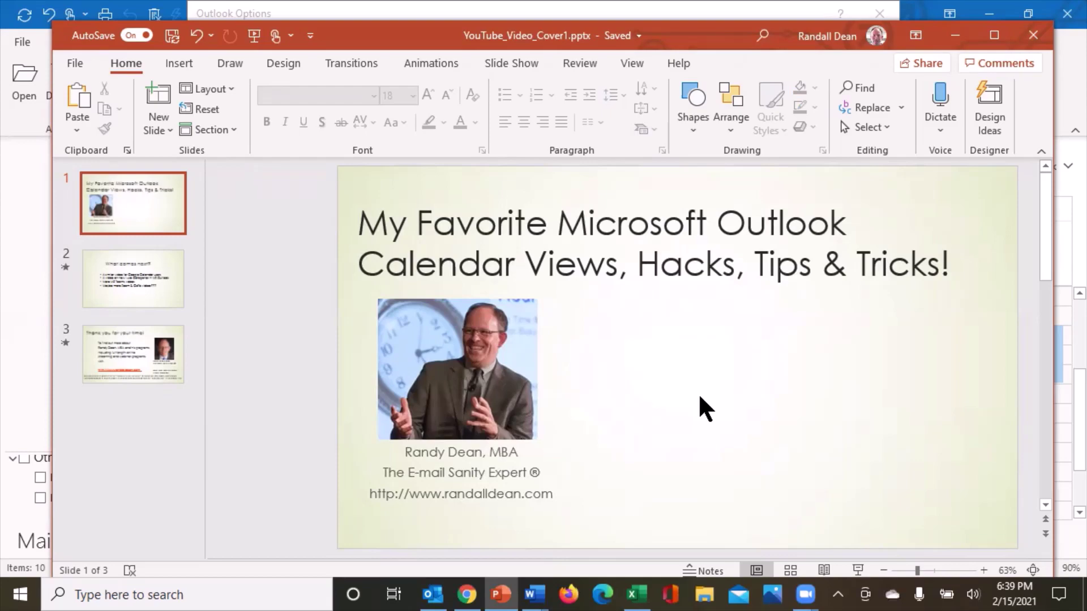
{"action": "key", "text": "shift+F5"}
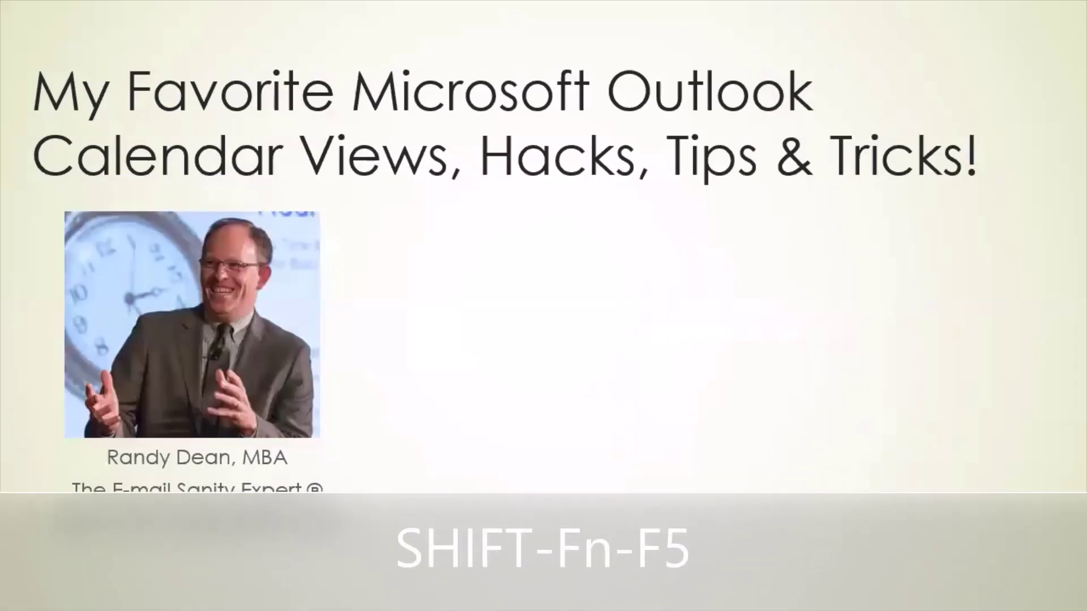